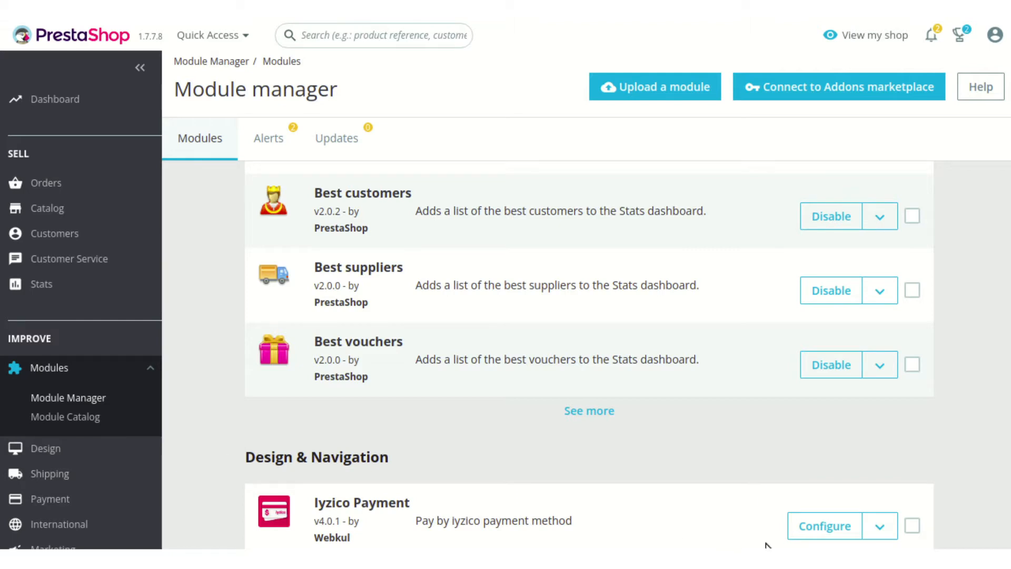
Open the configuration of the Iyzico Payment module and review its API credential and mail settings
click(809, 527)
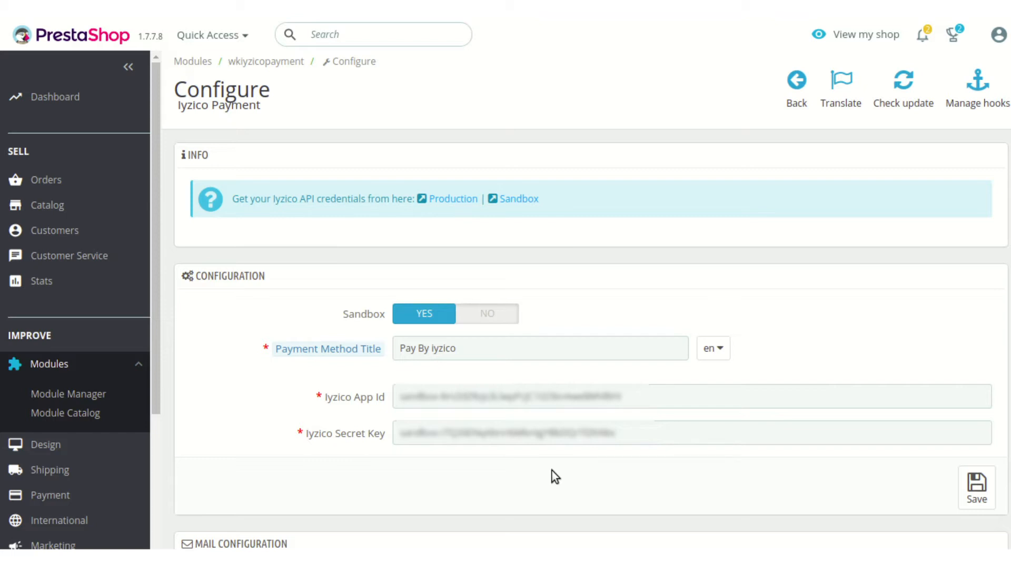
scroll(552, 469, down, 3)
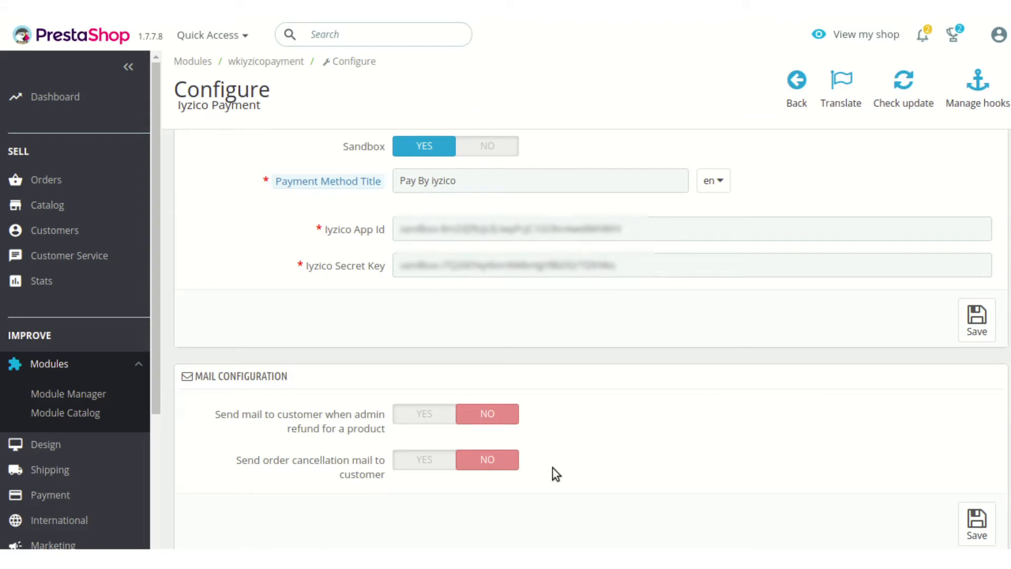
scroll(552, 468, down, 2)
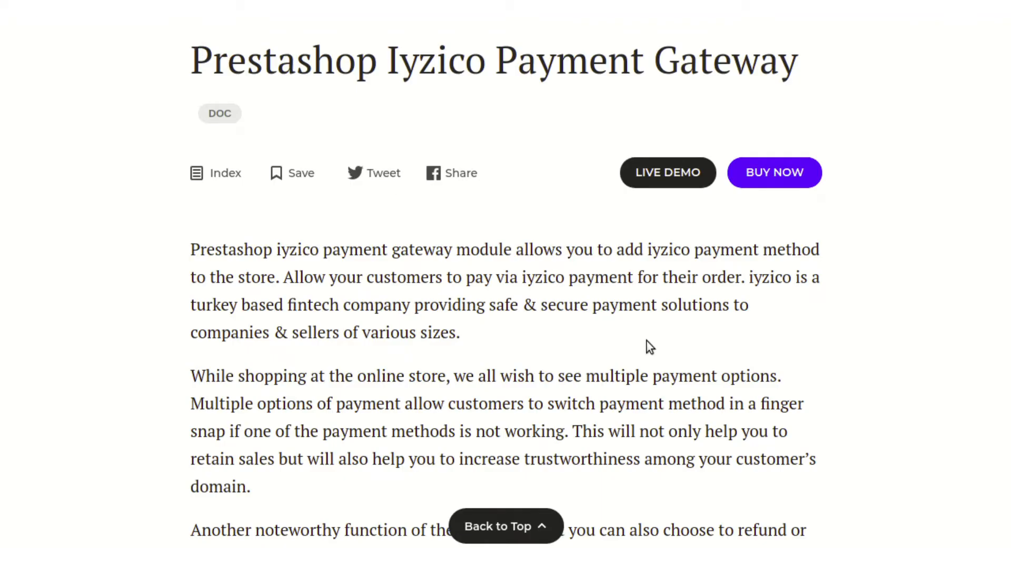
Open the iyzico login page linked in the documentation section on how to get the API keys
scroll(647, 340, down, 20)
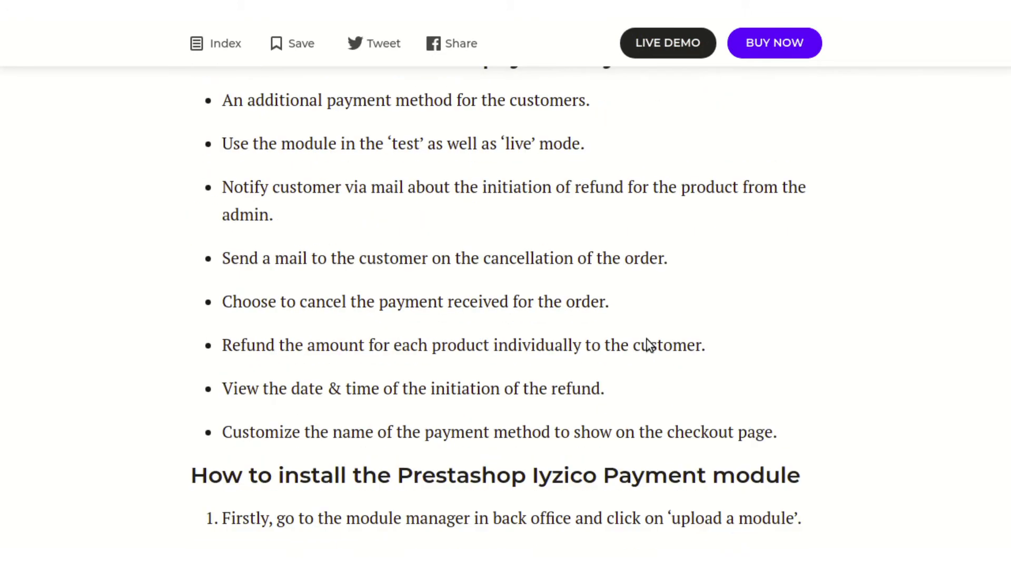
scroll(647, 339, down, 20)
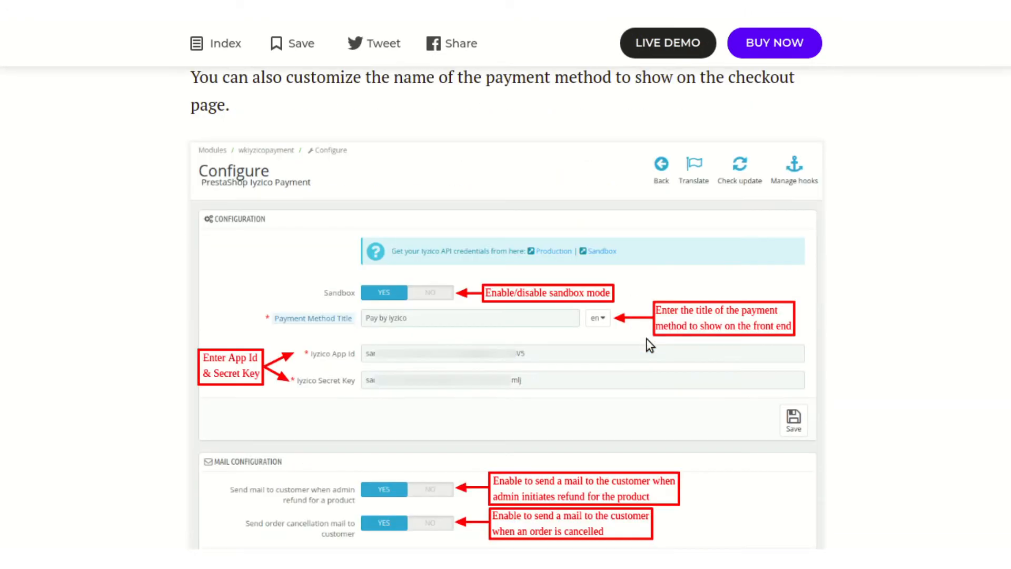
scroll(632, 341, up, 4)
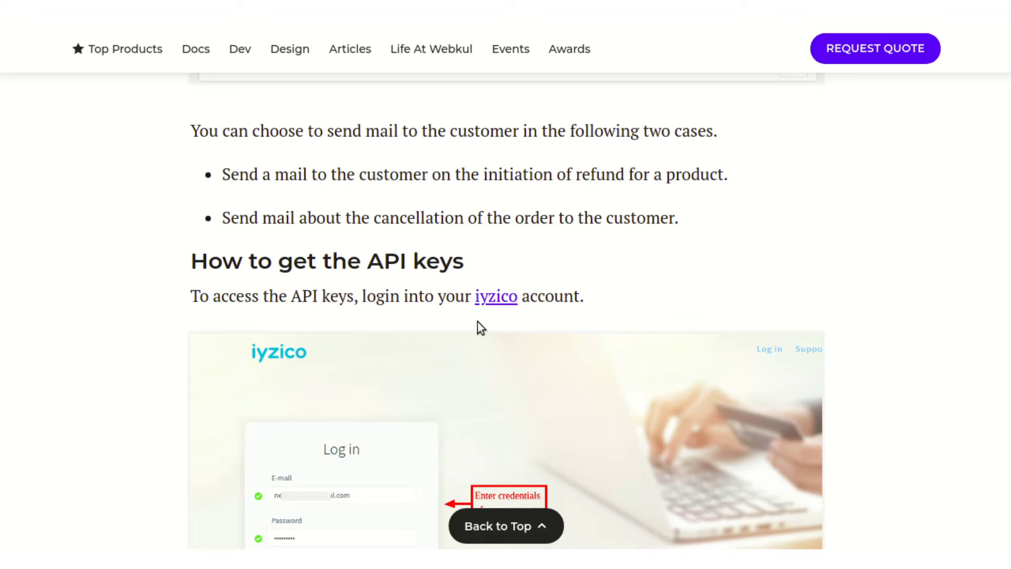
click(492, 298)
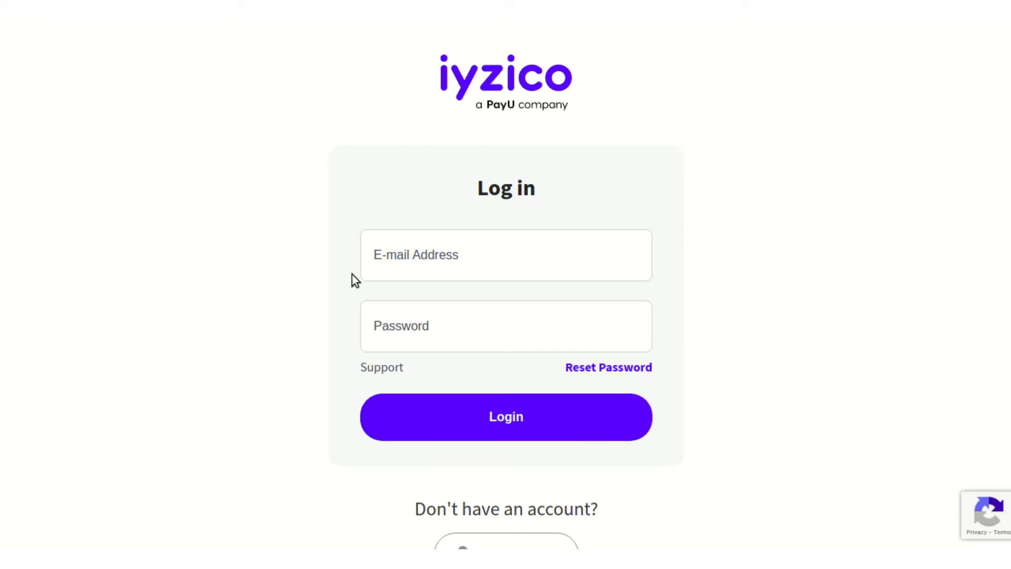
Log in to iyzico with the account e-mail and password, and verify the login with the SMS code
click(412, 266)
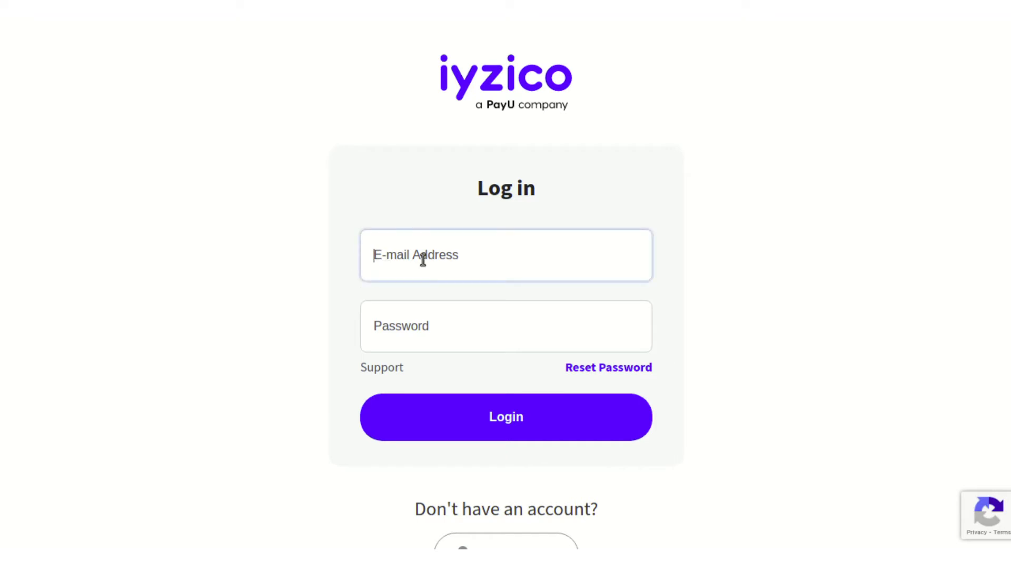
text(•••••)
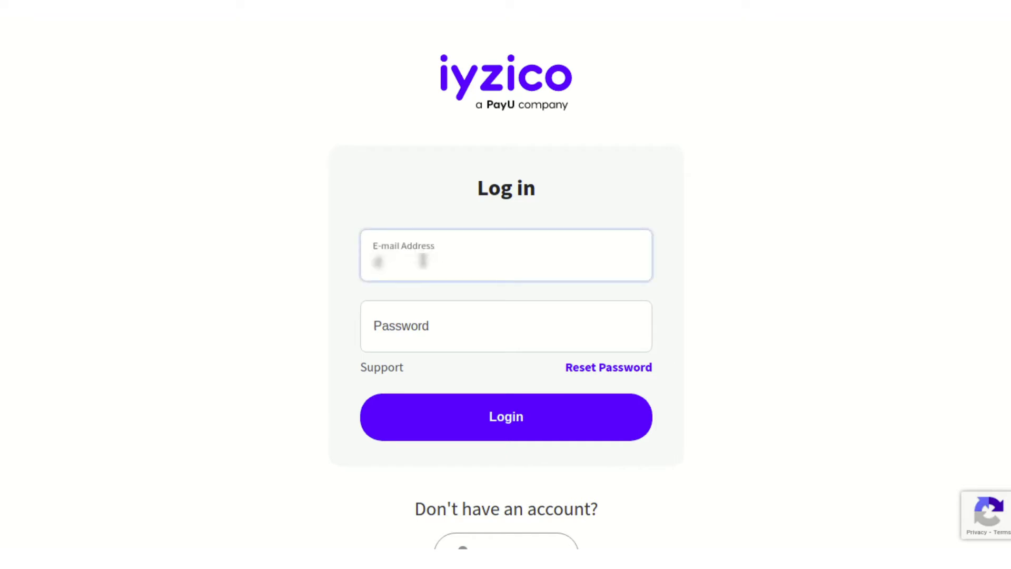
text(•••)
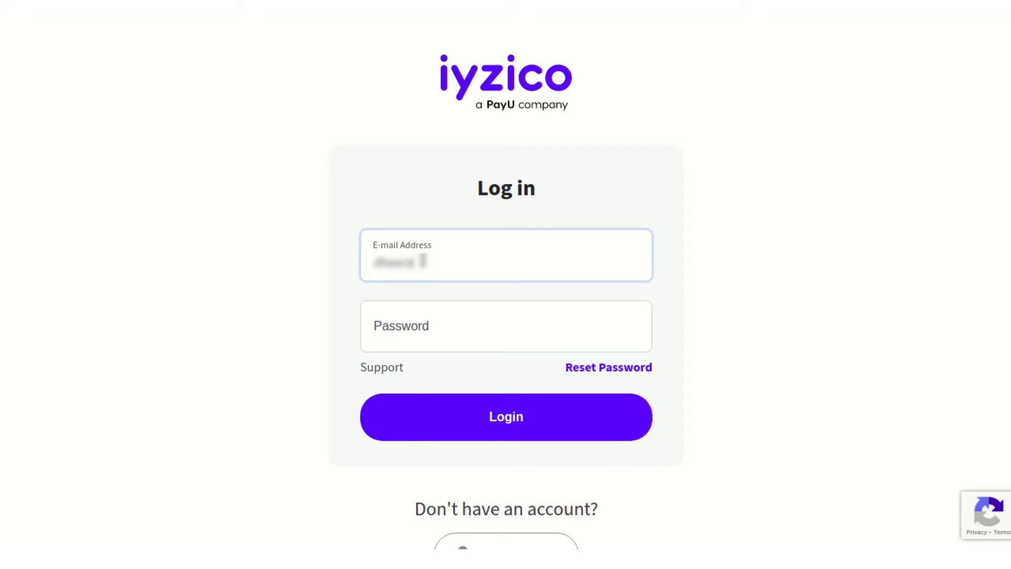
text(•••••••••)
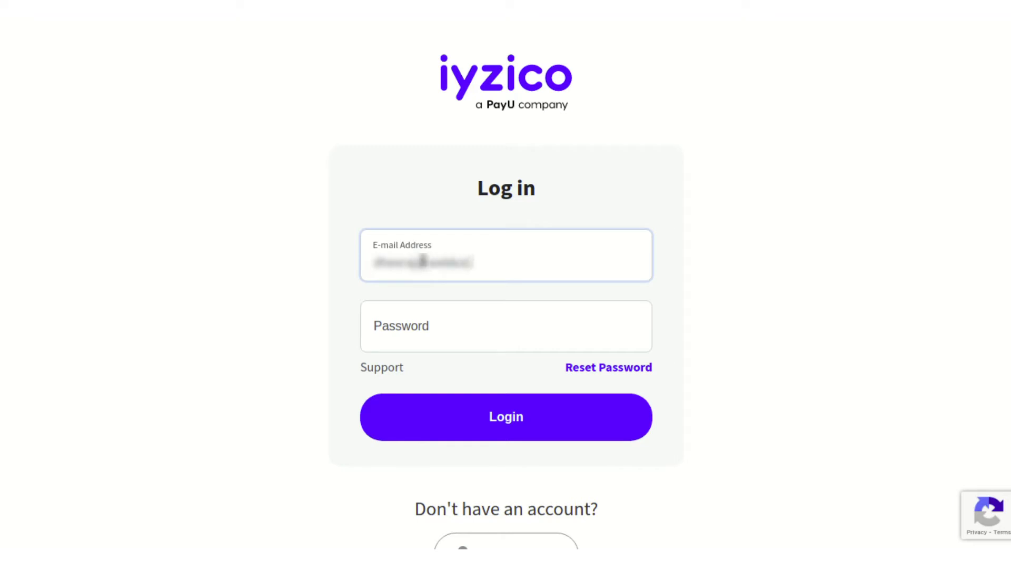
text(••••)
key(Tab)
text(••••••)
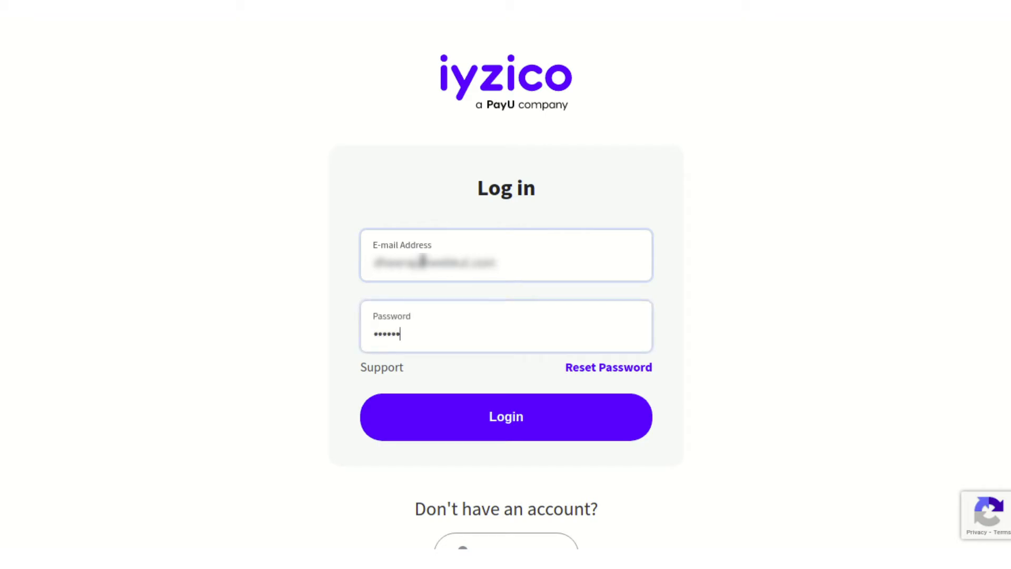
click(538, 421)
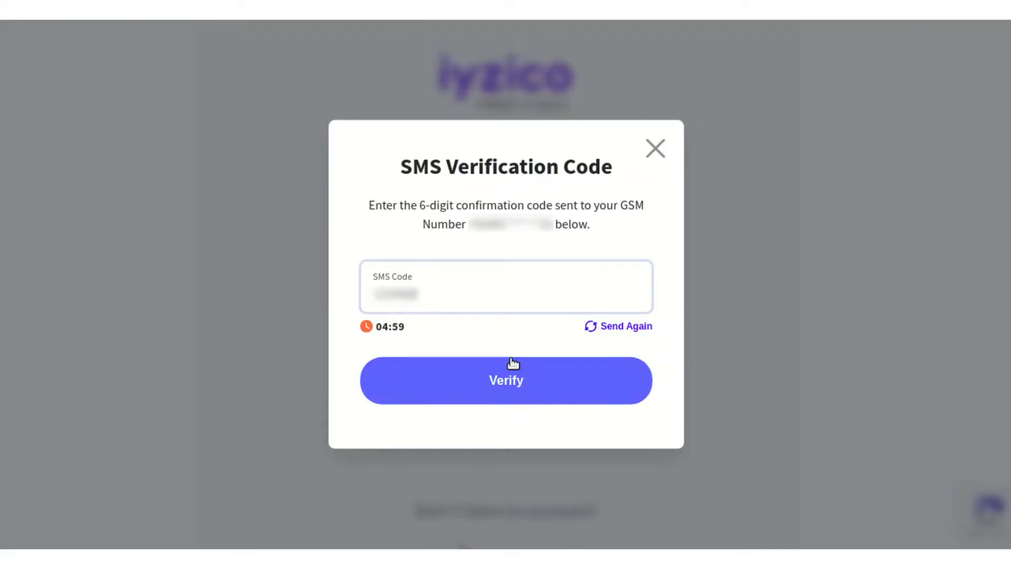
click(499, 374)
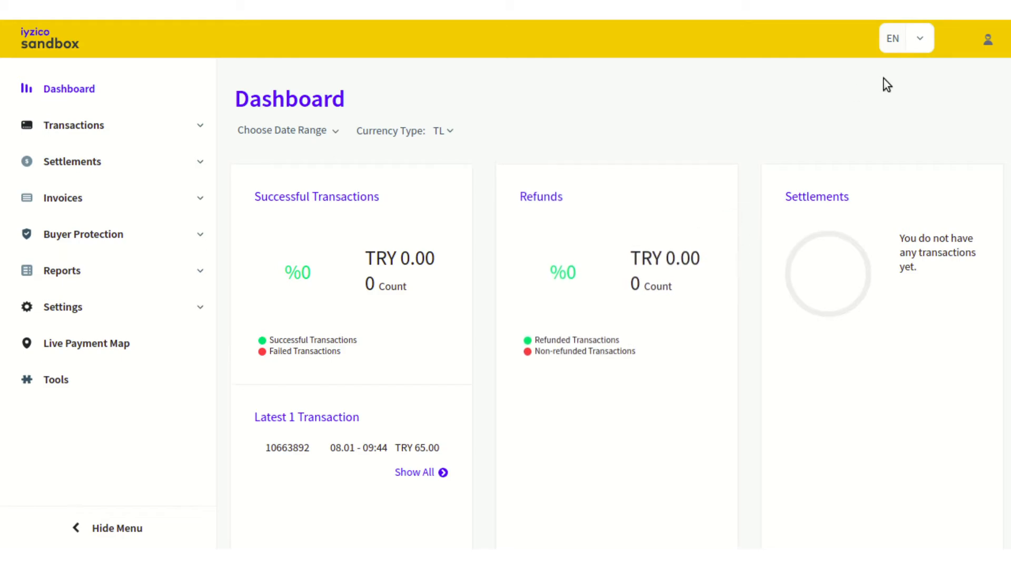
click(984, 40)
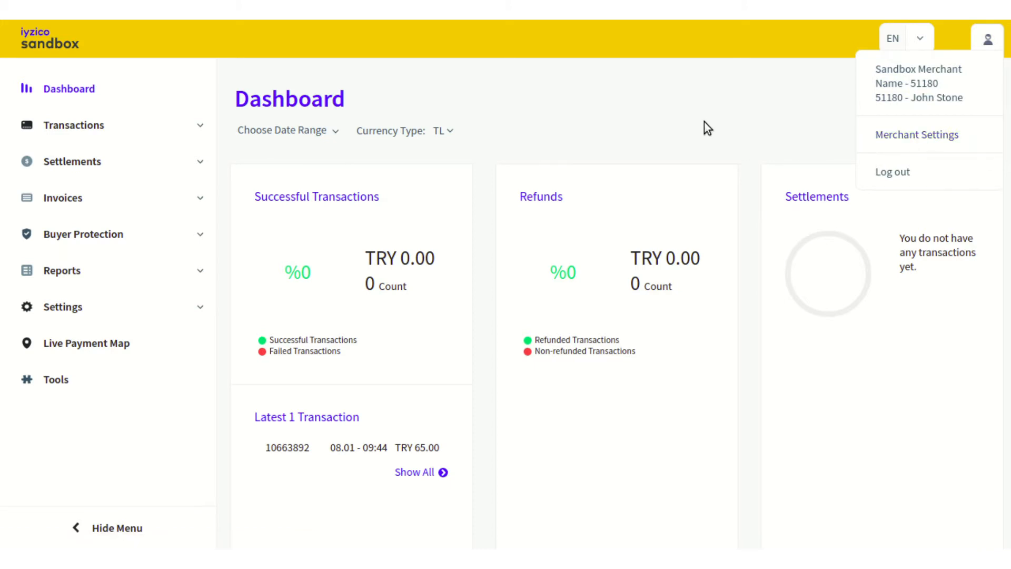
click(187, 129)
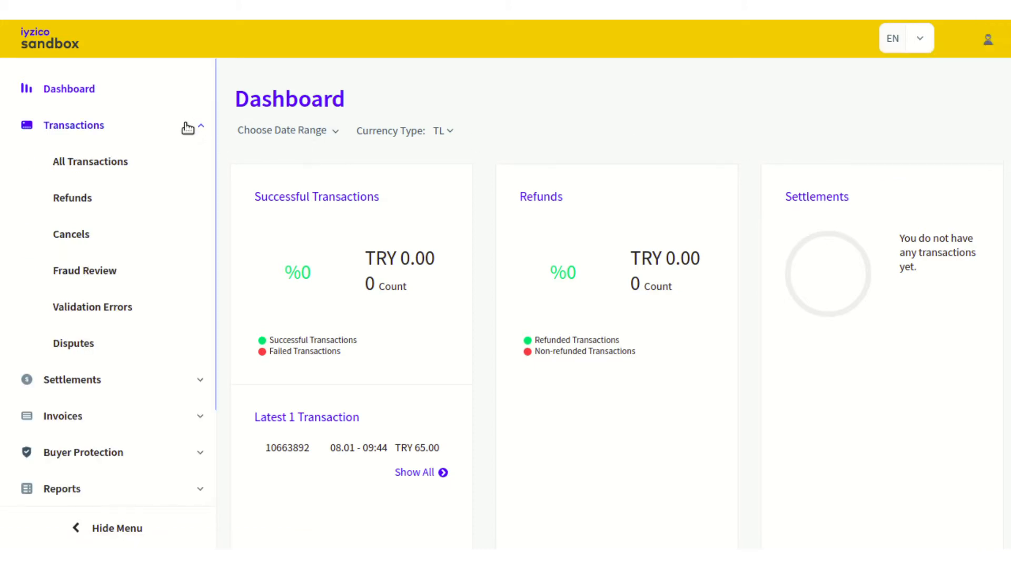
click(193, 127)
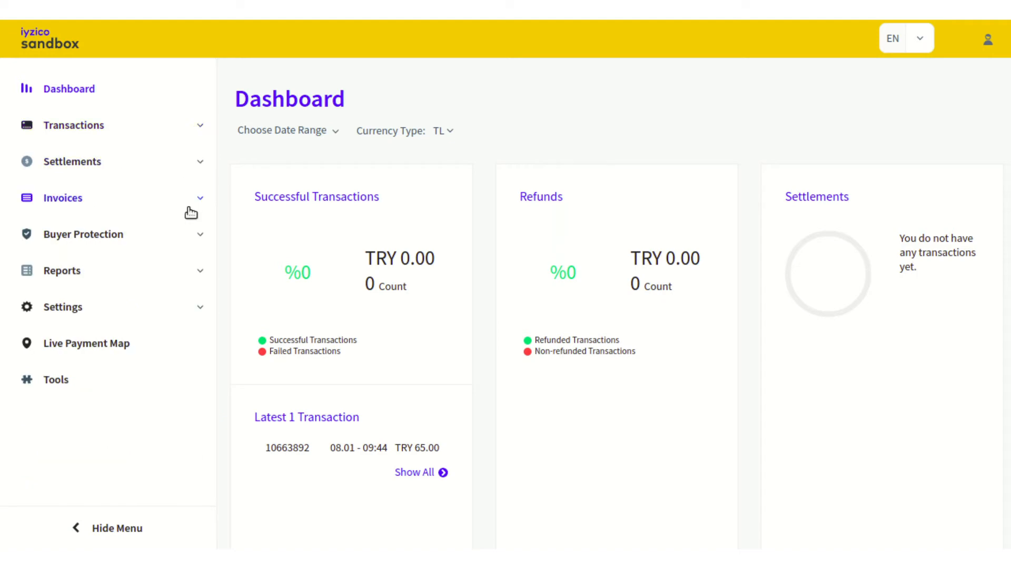
Open the Merchant Settings page of the iyzico sandbox account
click(187, 311)
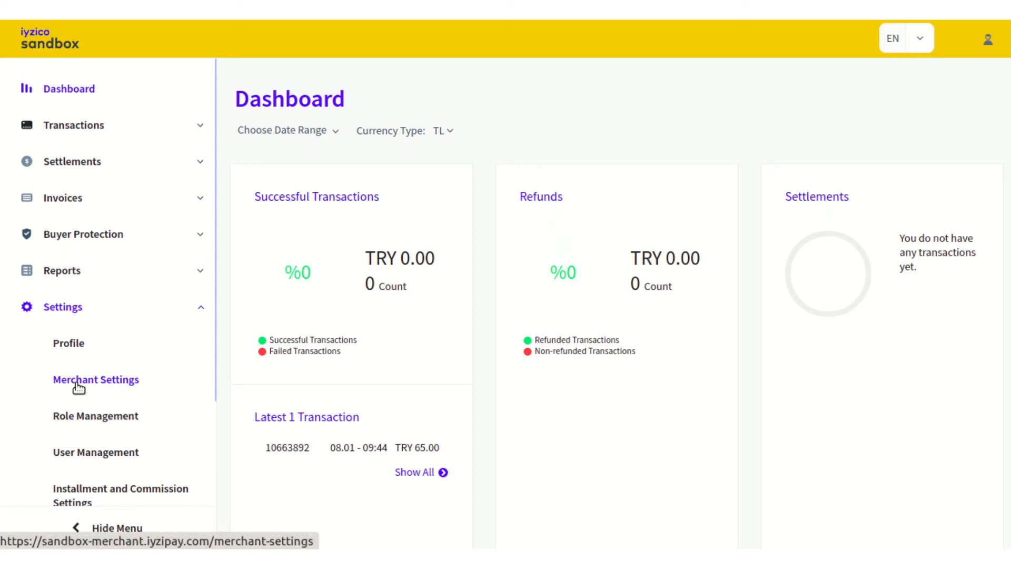
click(987, 41)
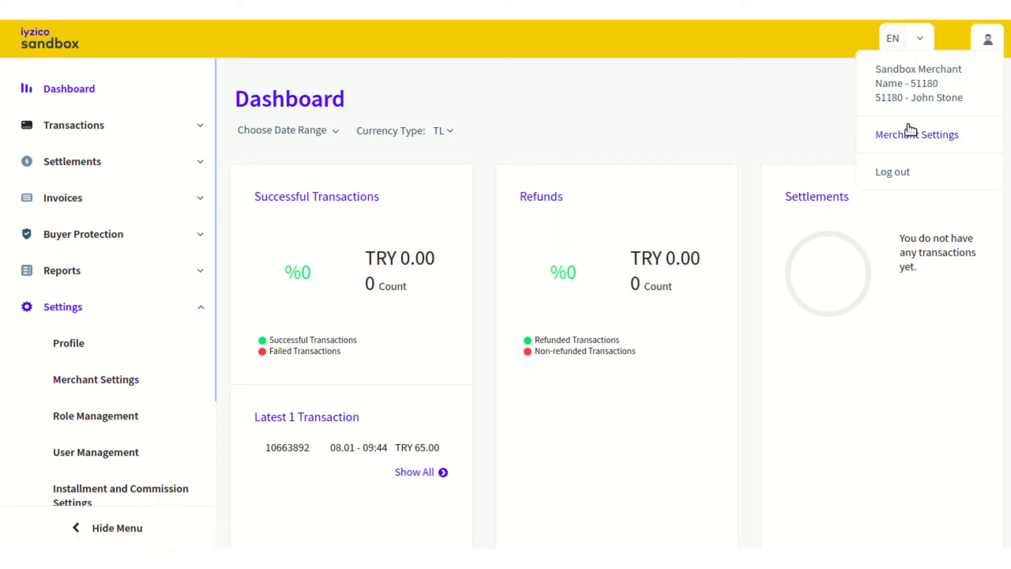
click(703, 139)
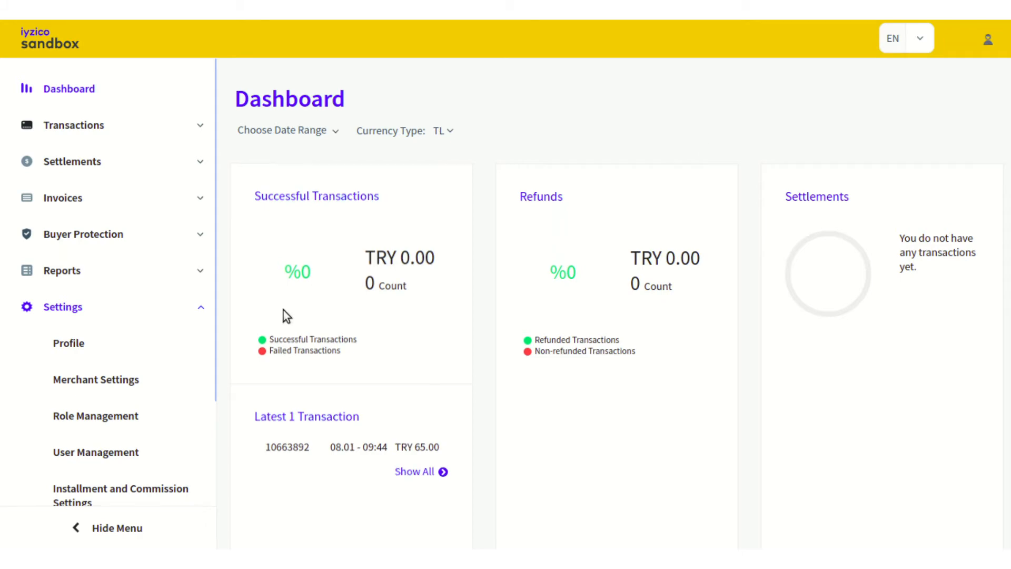
click(82, 385)
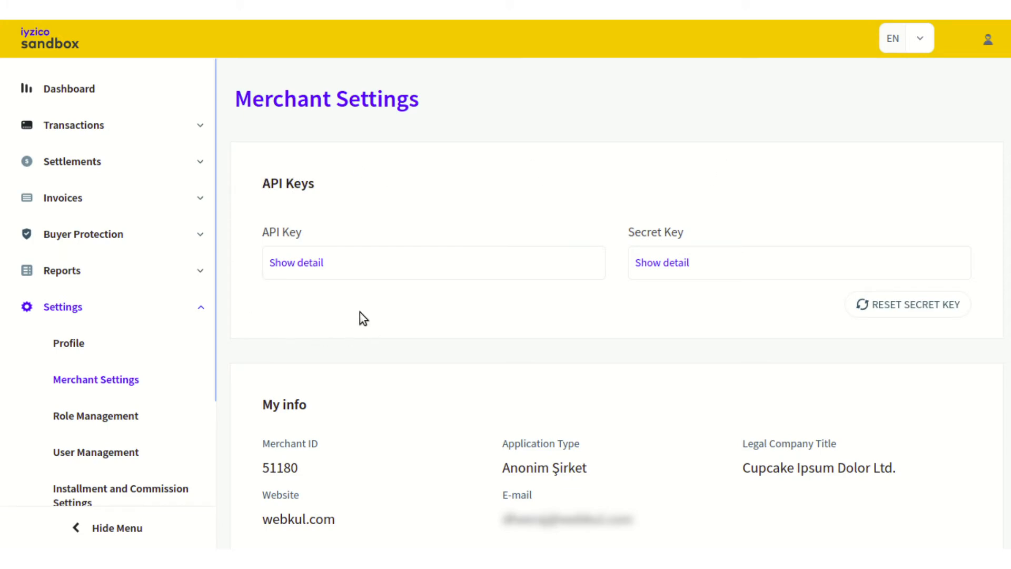
Reveal and hide the API key and the secret key, and return to the Iyzico Payment configuration in PrestaShop
click(297, 266)
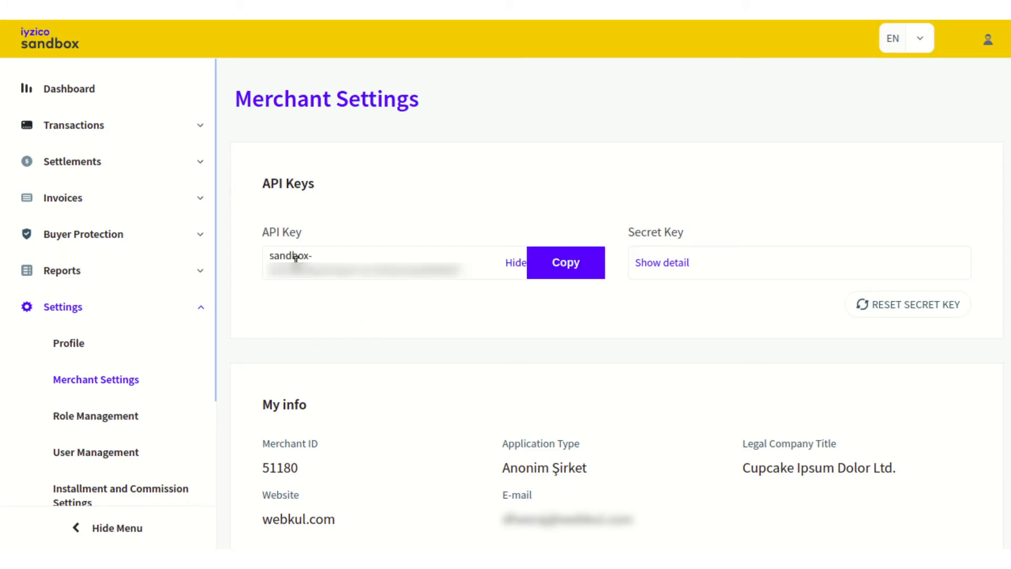
click(516, 263)
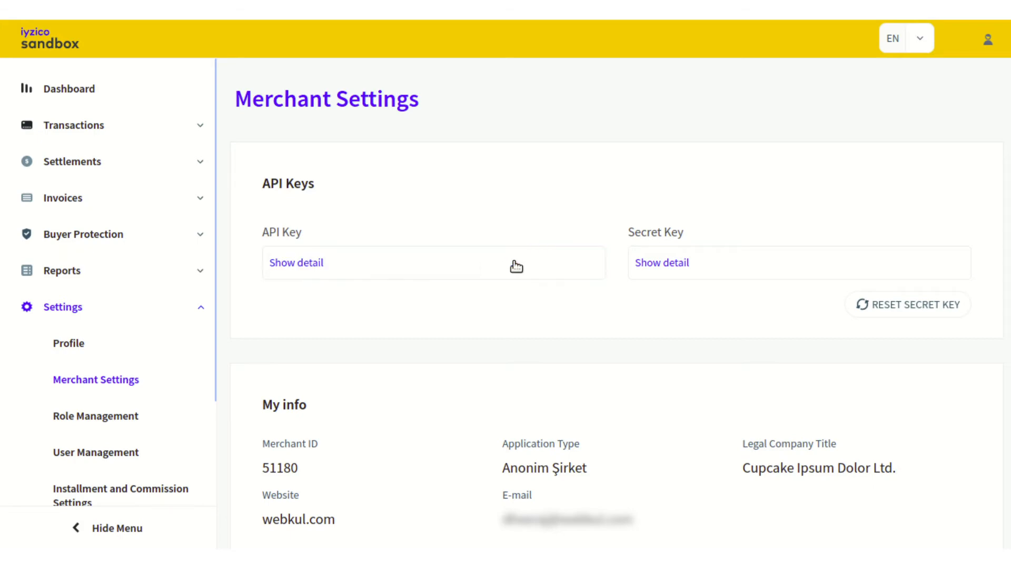
click(670, 266)
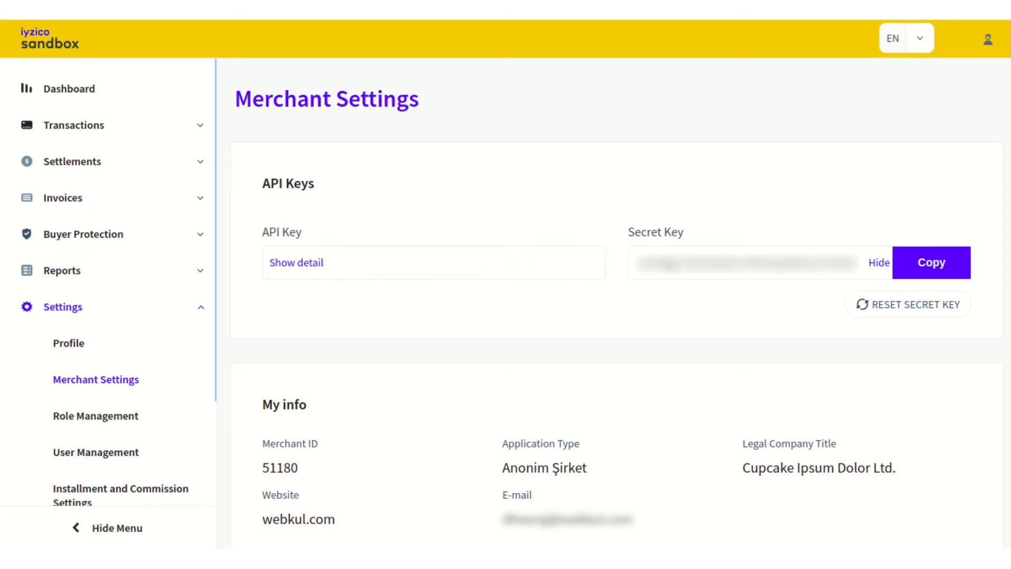
click(879, 264)
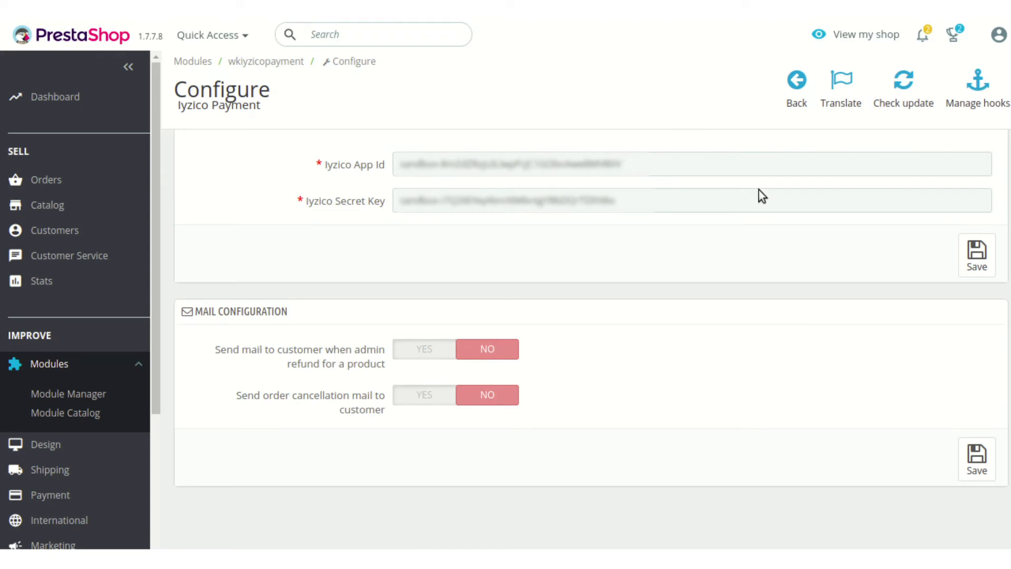
scroll(744, 245, up, 1)
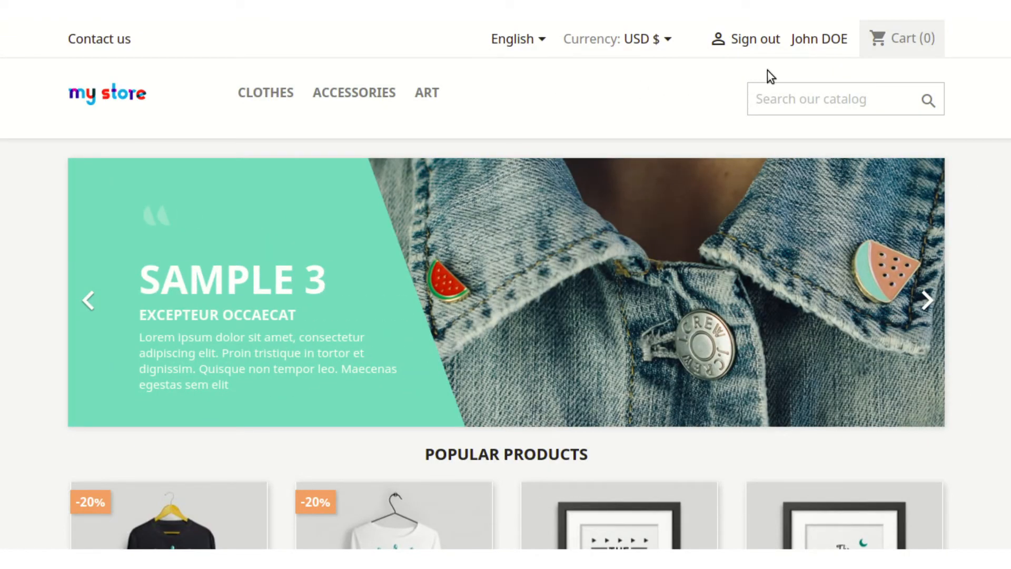
Add one Hummingbird Printed Sweater in size S from the storefront's popular products to the cart
scroll(687, 152, down, 5)
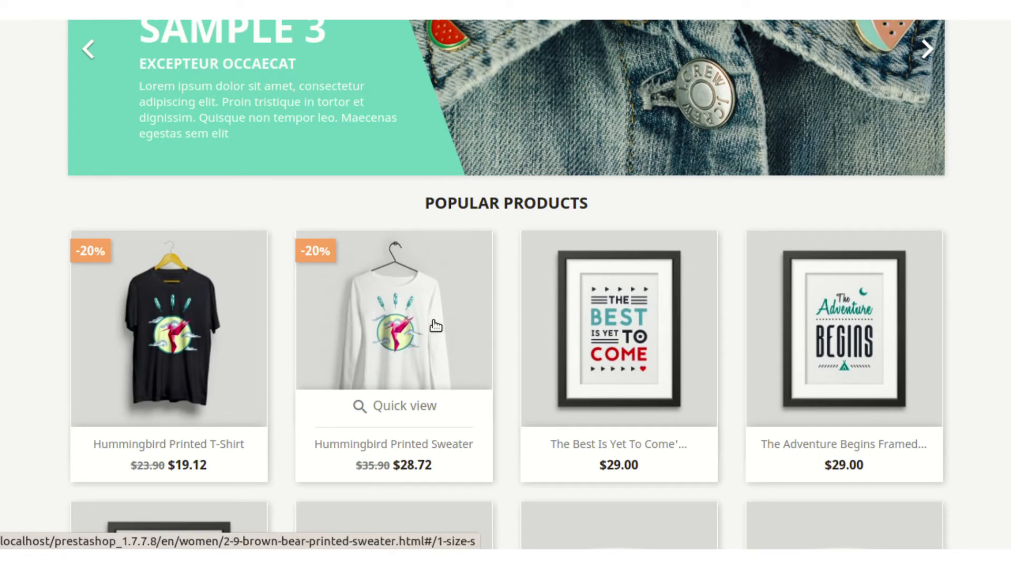
click(434, 321)
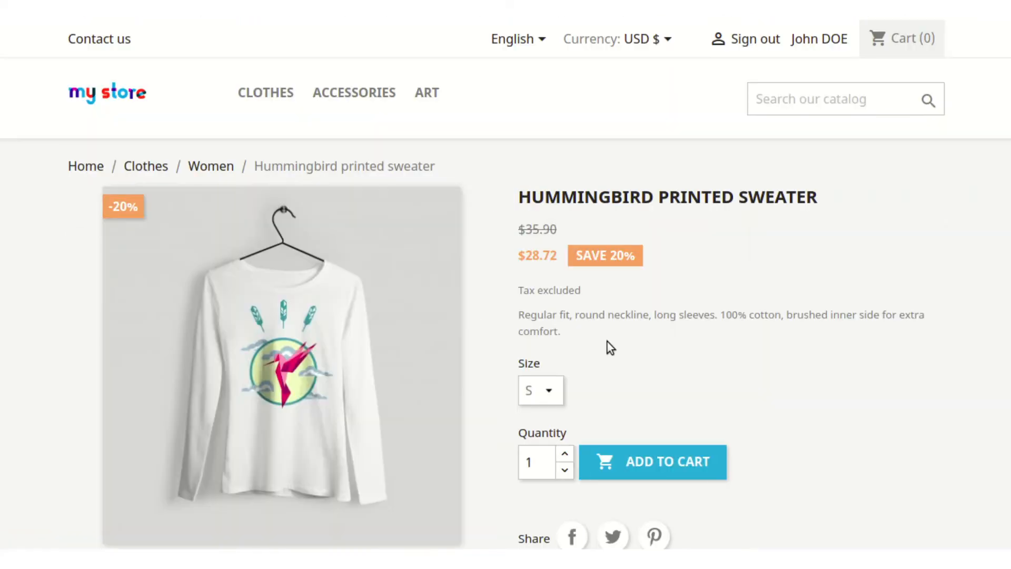
scroll(677, 353, down, 3)
click(667, 296)
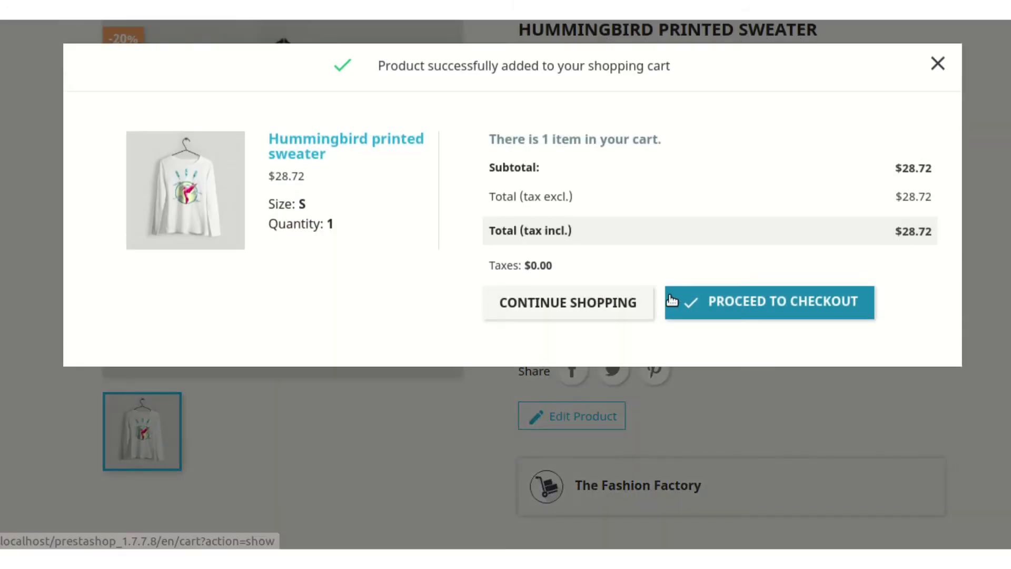
Proceed through checkout with the United States delivery address and My carrier as the shipping method
click(752, 298)
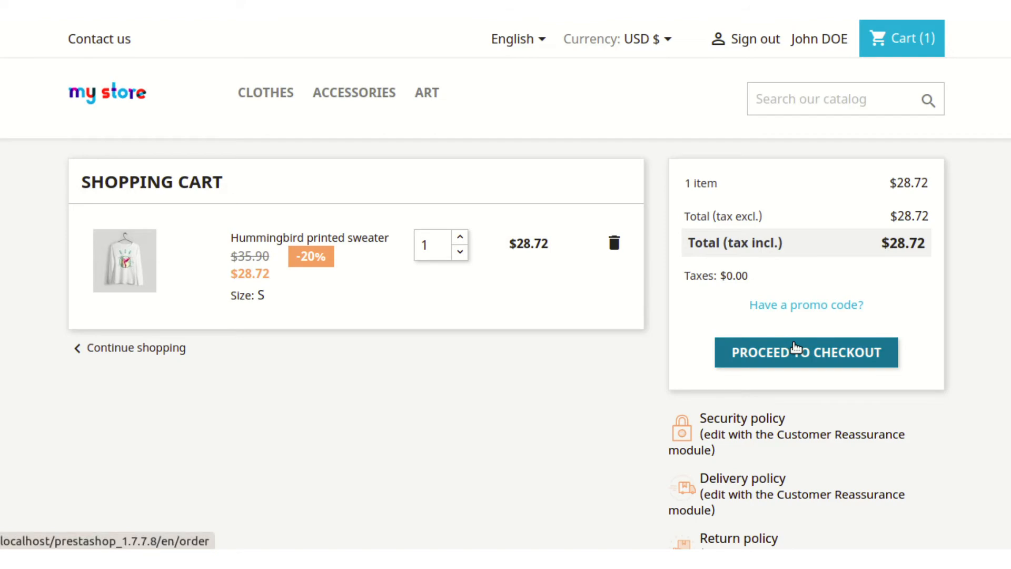
click(761, 350)
scroll(472, 394, down, 5)
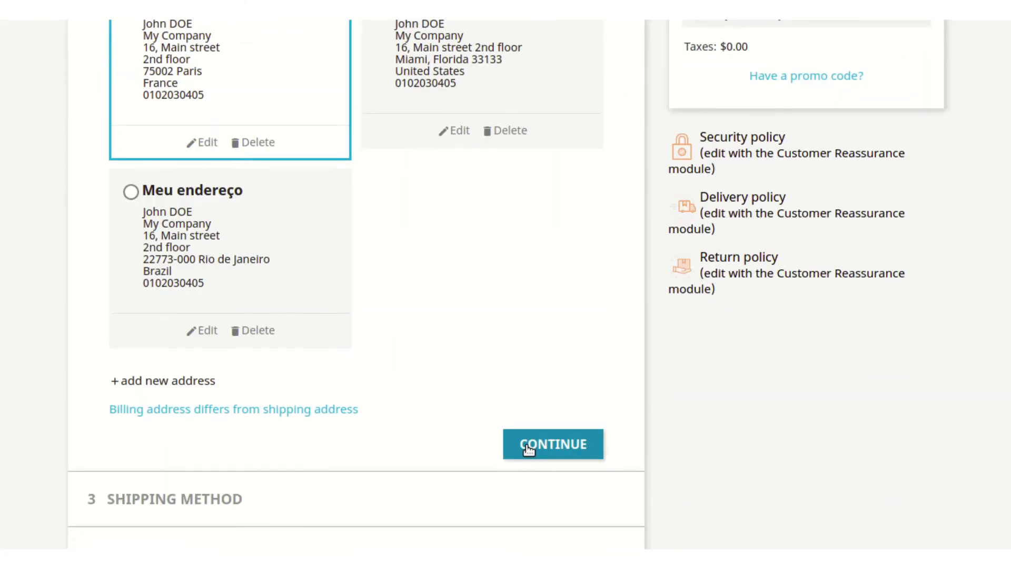
scroll(481, 340, up, 2)
click(483, 151)
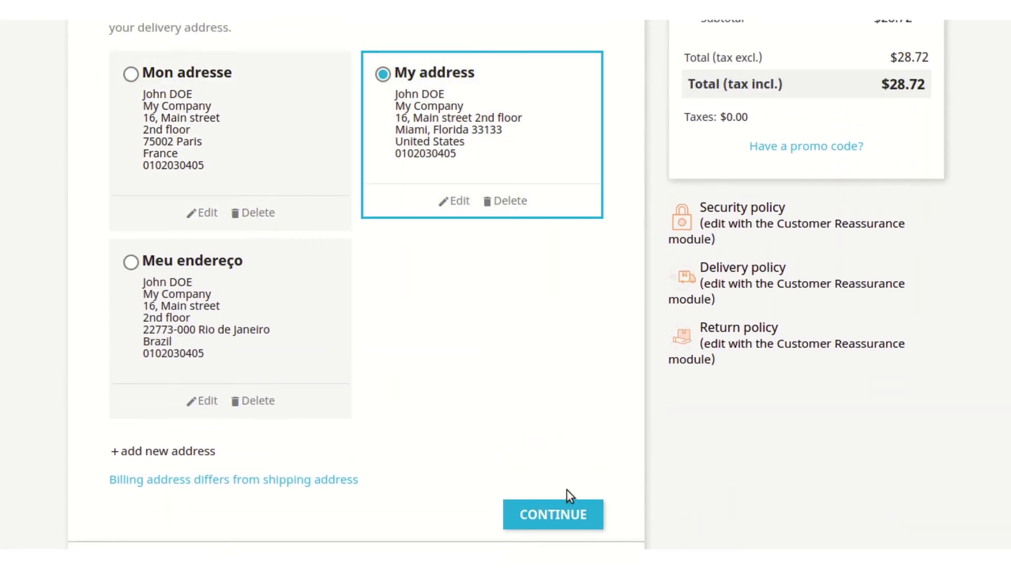
click(568, 507)
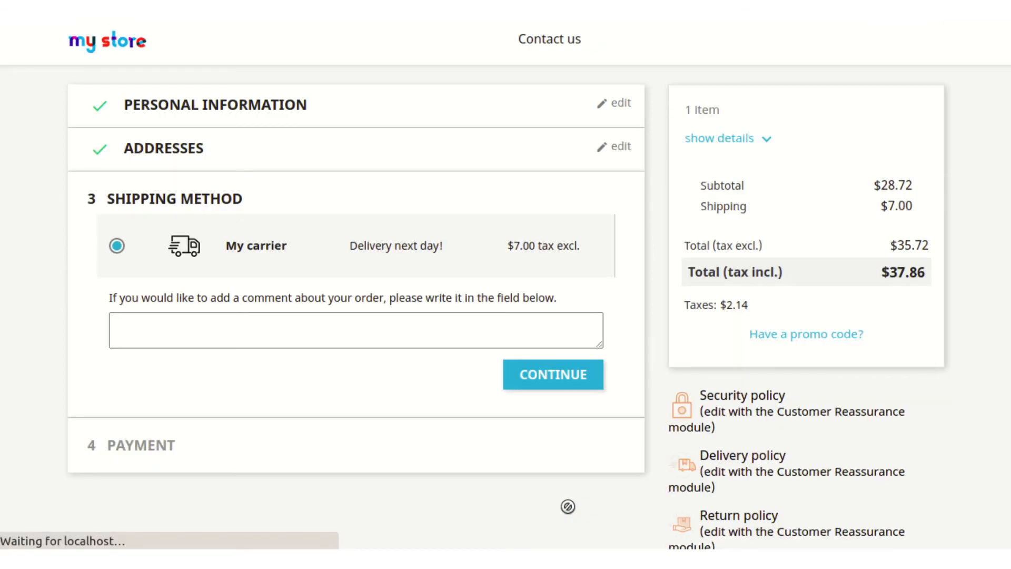
click(529, 374)
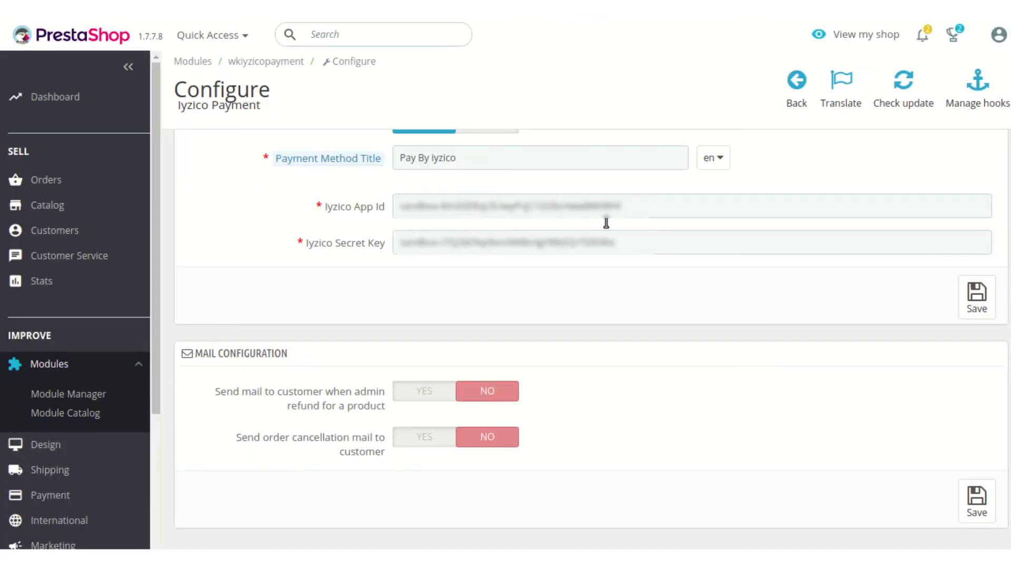
Change the Payment Method Title in the Iyzico Payment configuration to Iyzico and save the settings
scroll(614, 239, up, 3)
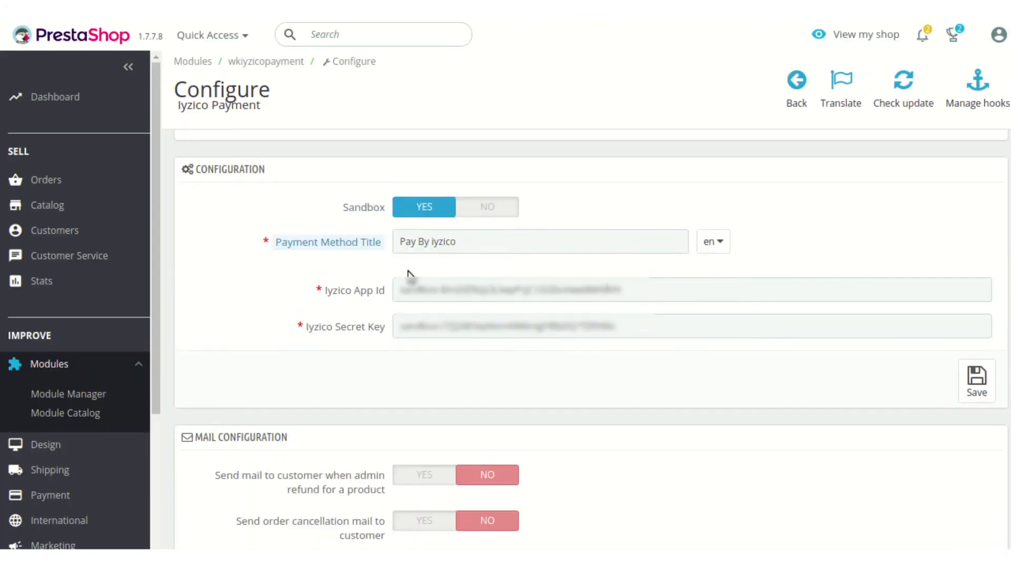
click(399, 241)
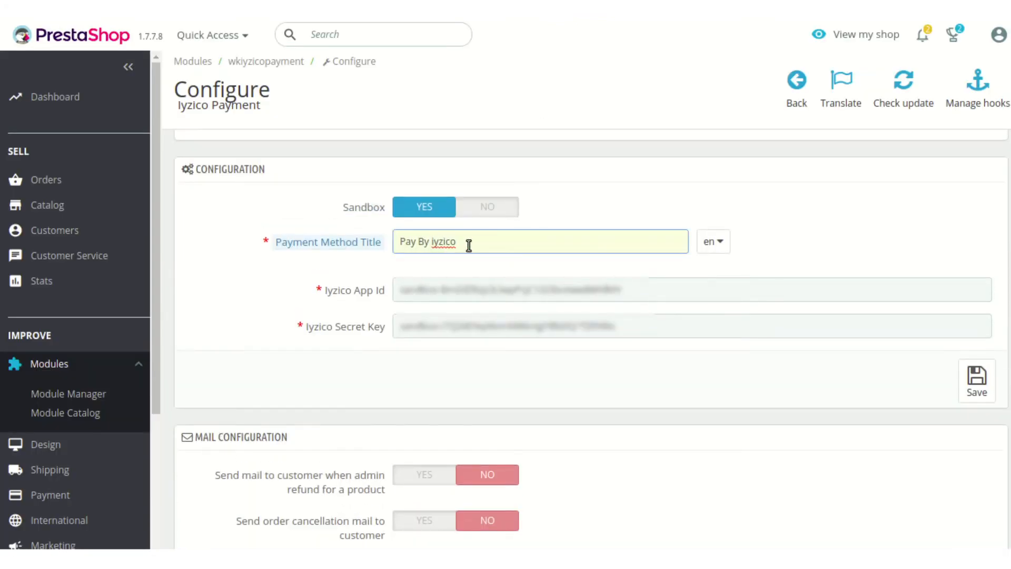
drag(429, 242, 402, 246)
key(BackSpace)
key(Delete)
text(I)
click(976, 382)
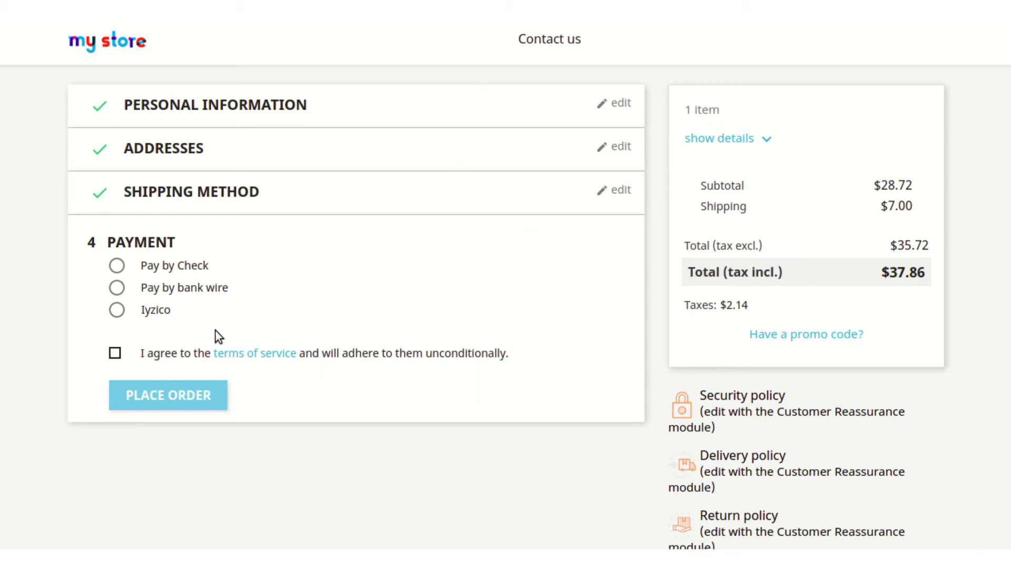
Choose Iyzico as the payment method at the store checkout, accept the terms of service, and place the order
click(117, 313)
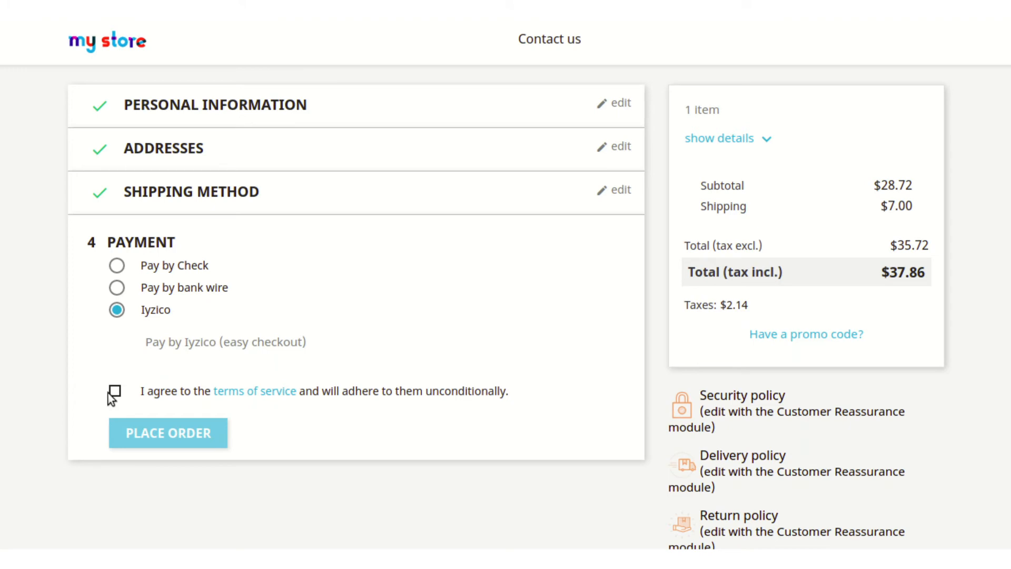
click(115, 391)
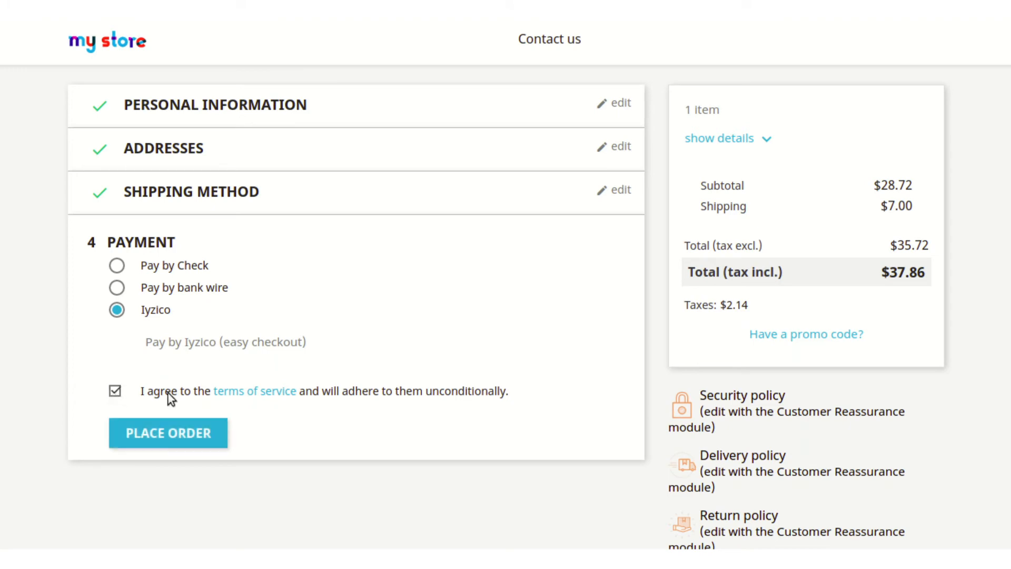
click(197, 441)
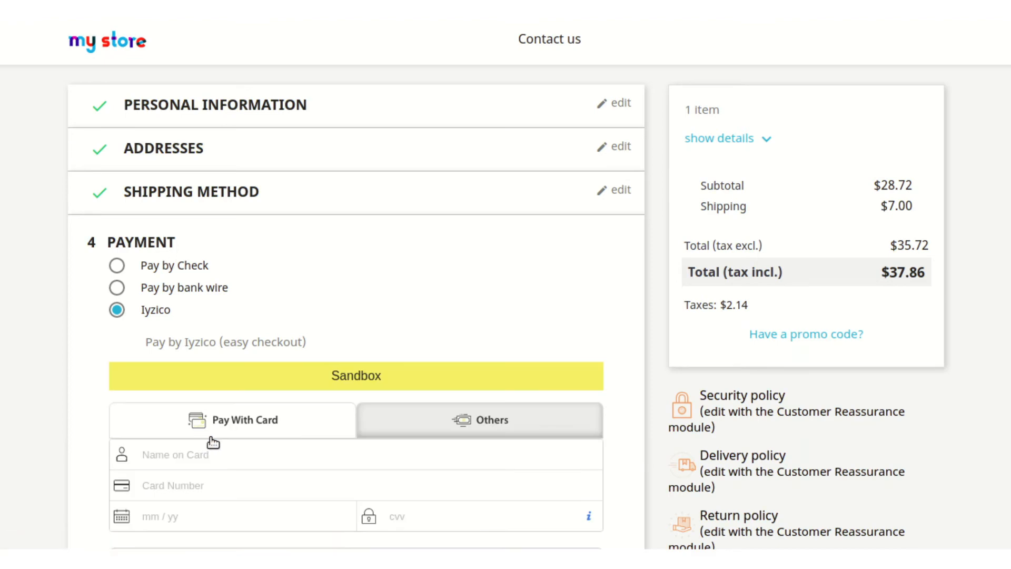
Fill in the cardholder's name and the card number in the iyzico card payment form
scroll(293, 434, down, 1)
click(290, 416)
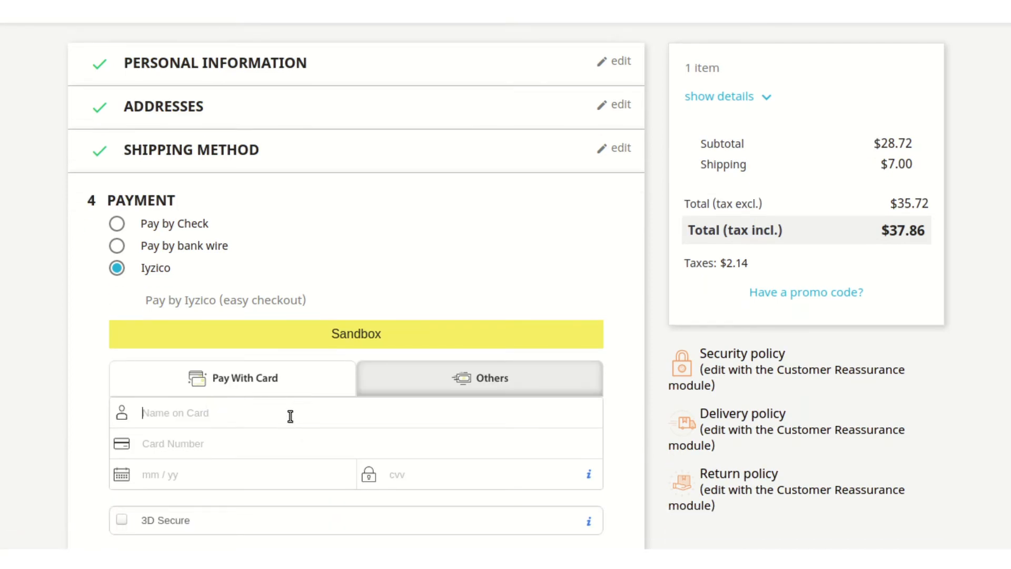
text(John)
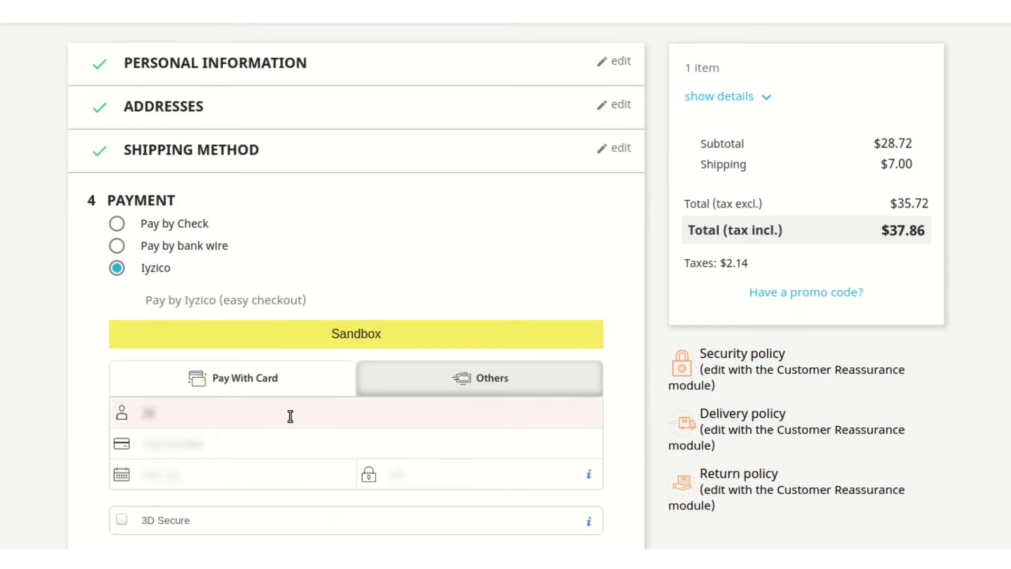
text( Doe)
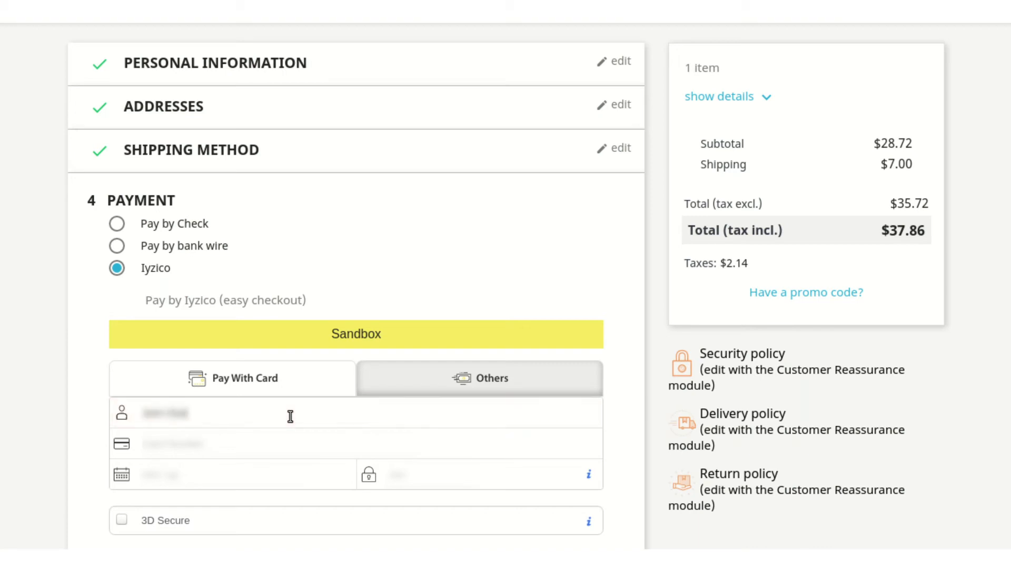
click(277, 449)
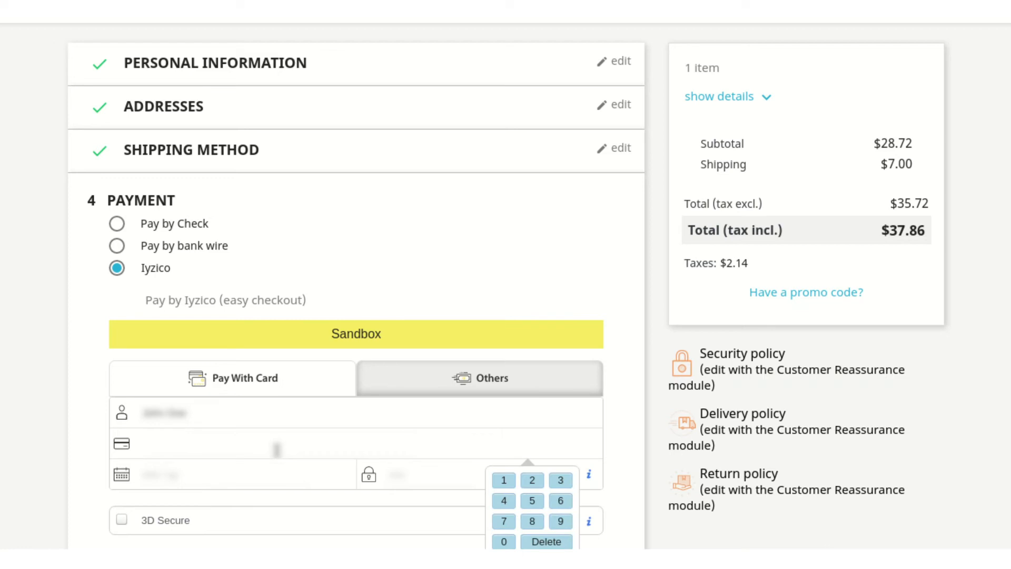
key(ctrl+v)
Enter the card's expiry date and security code, and submit the payment
click(182, 471)
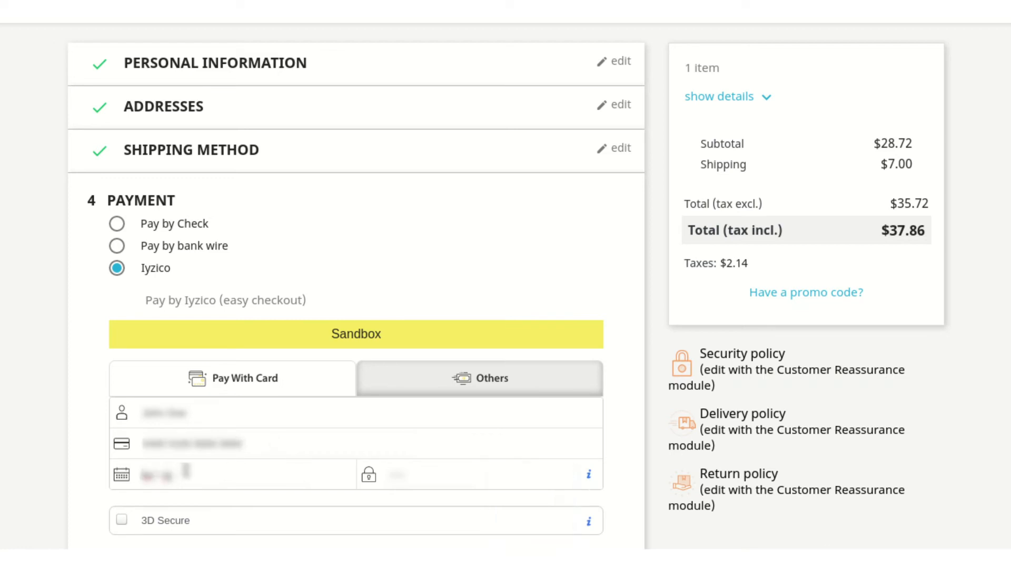
text(1230)
scroll(393, 416, down, 2)
click(416, 393)
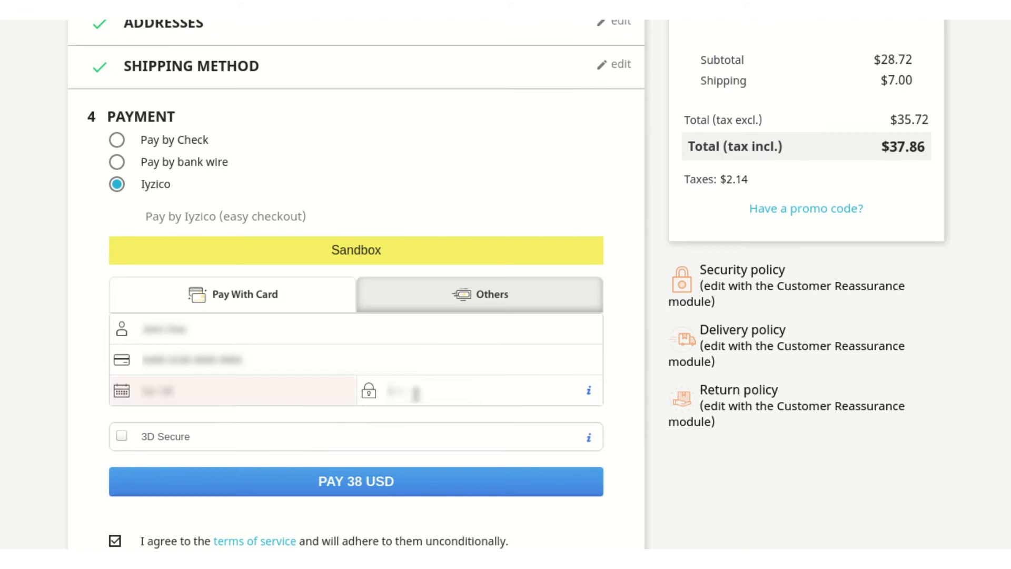
text(123)
scroll(413, 397, down, 3)
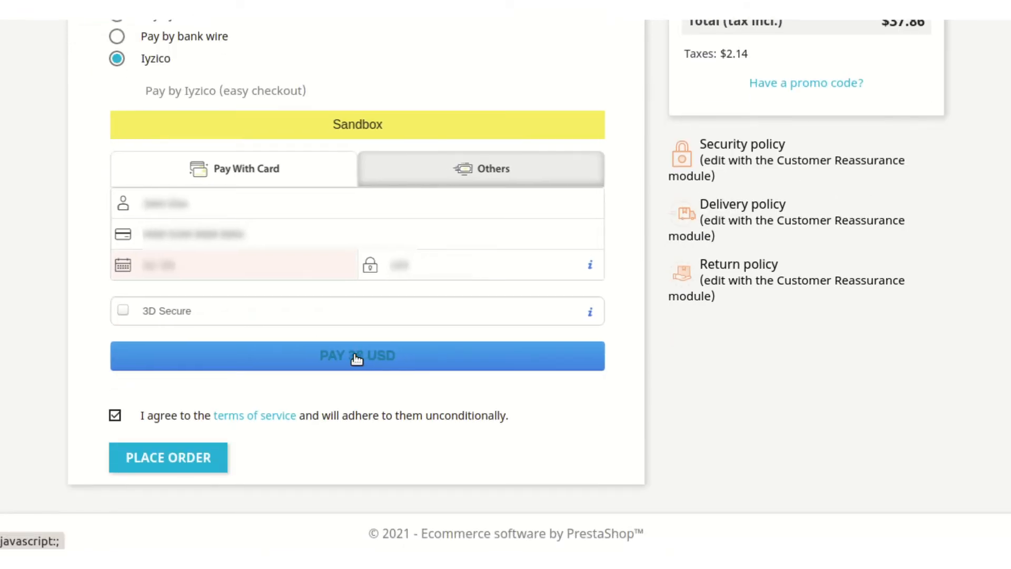
scroll(357, 359, up, 2)
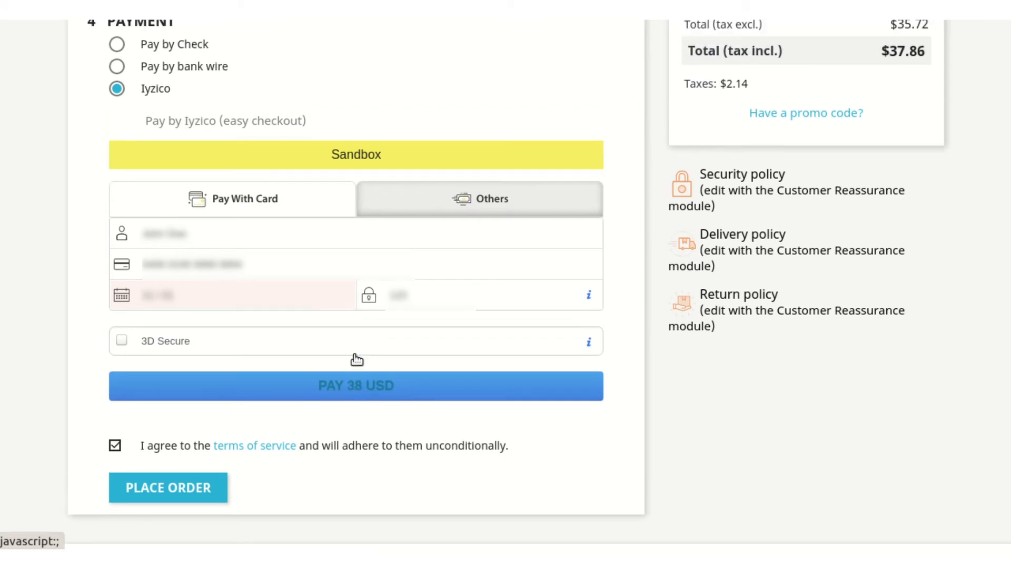
click(271, 352)
text(5)
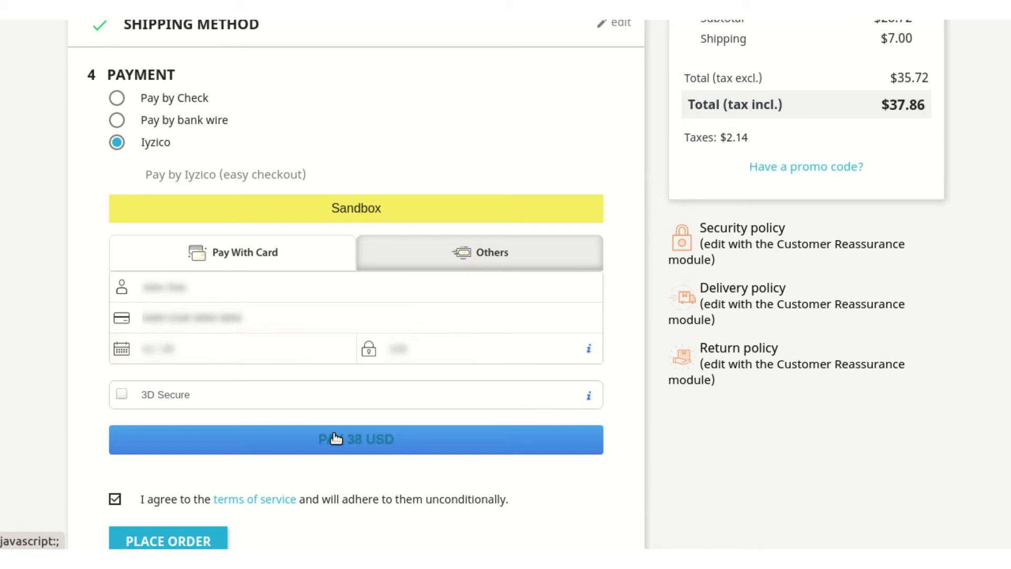
click(334, 441)
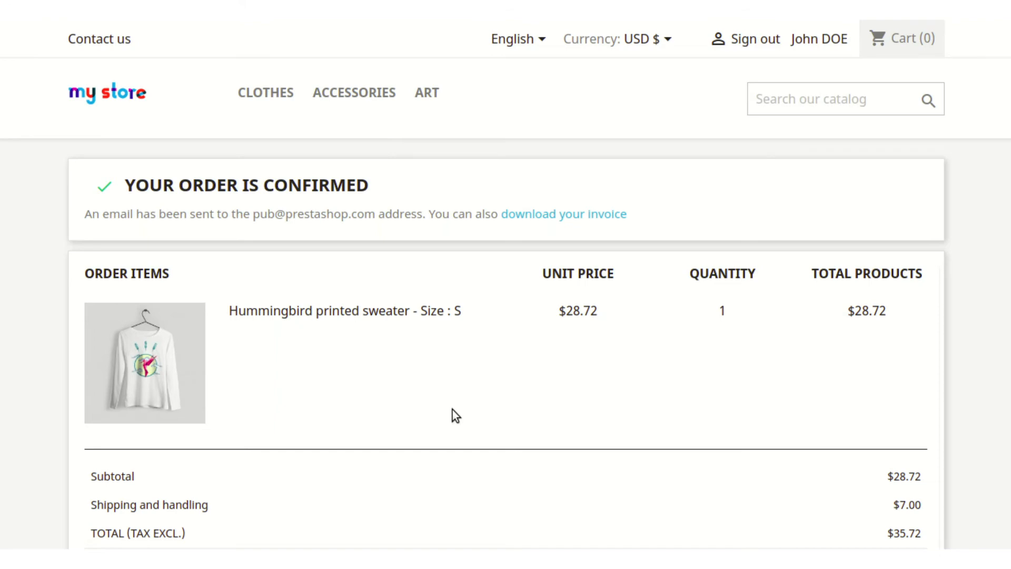
Review the order confirmation's totals, payment method and shipping method
scroll(452, 409, down, 5)
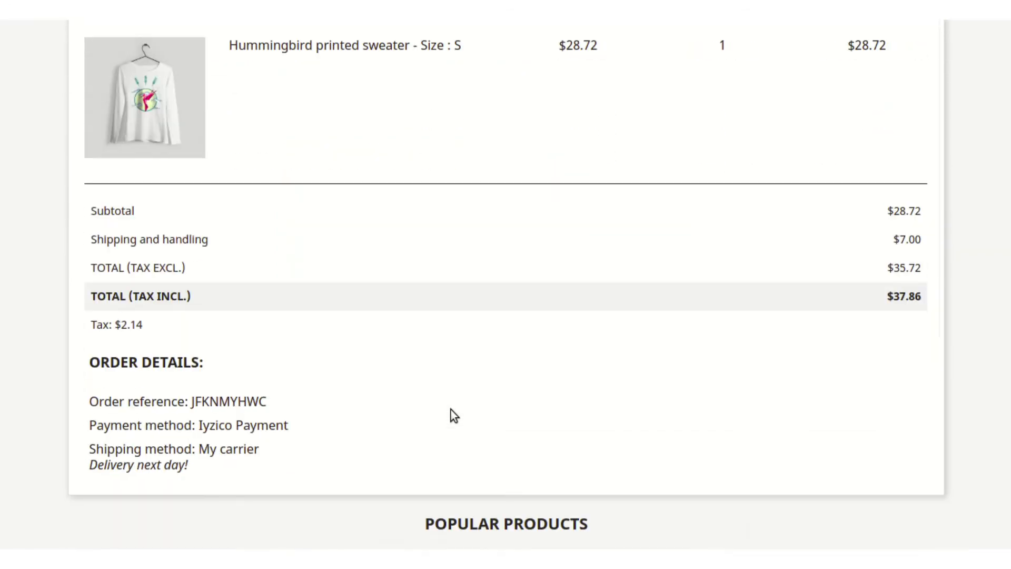
scroll(451, 409, down, 1)
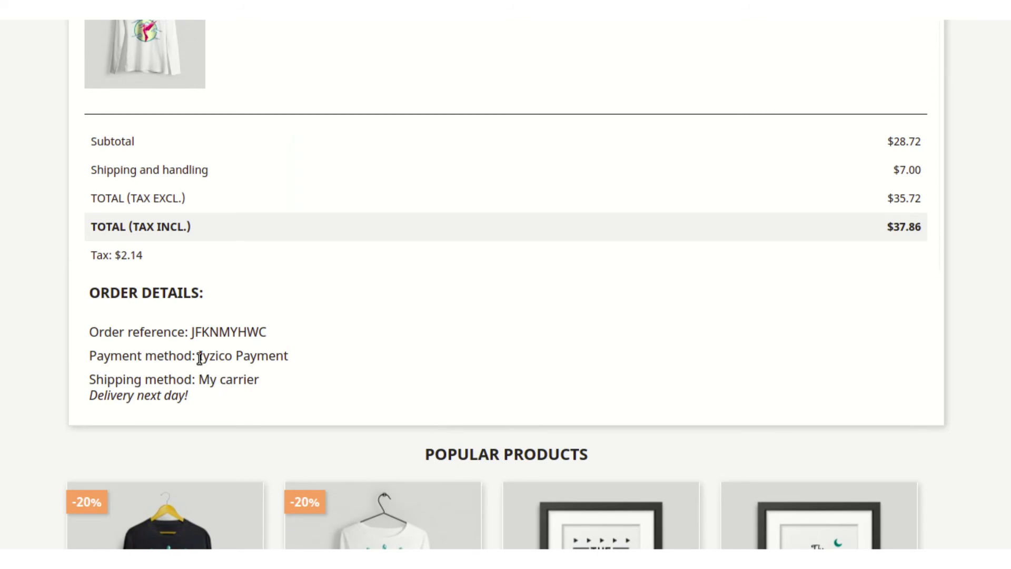
drag(200, 358, 293, 356)
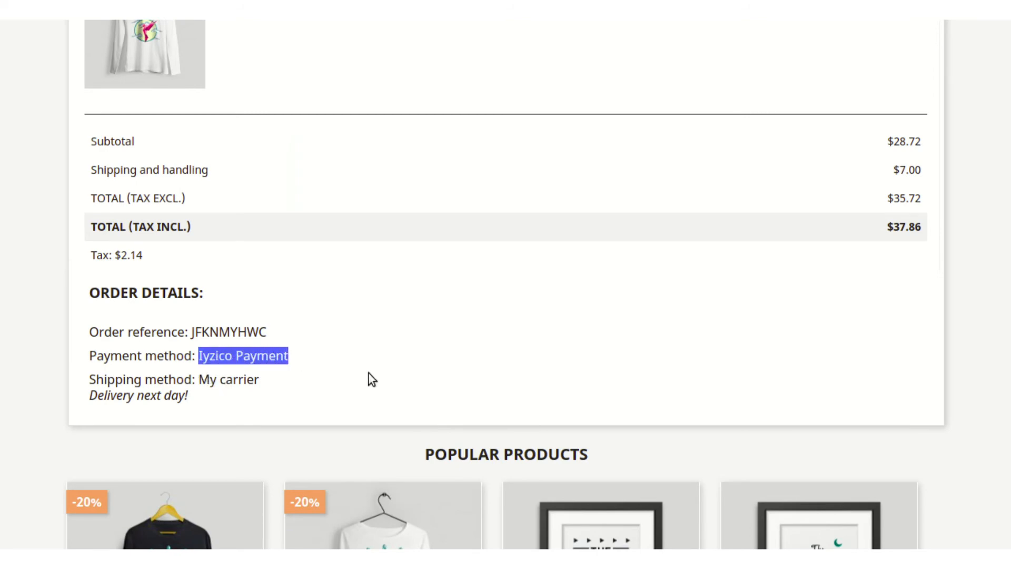
scroll(763, 361, up, 5)
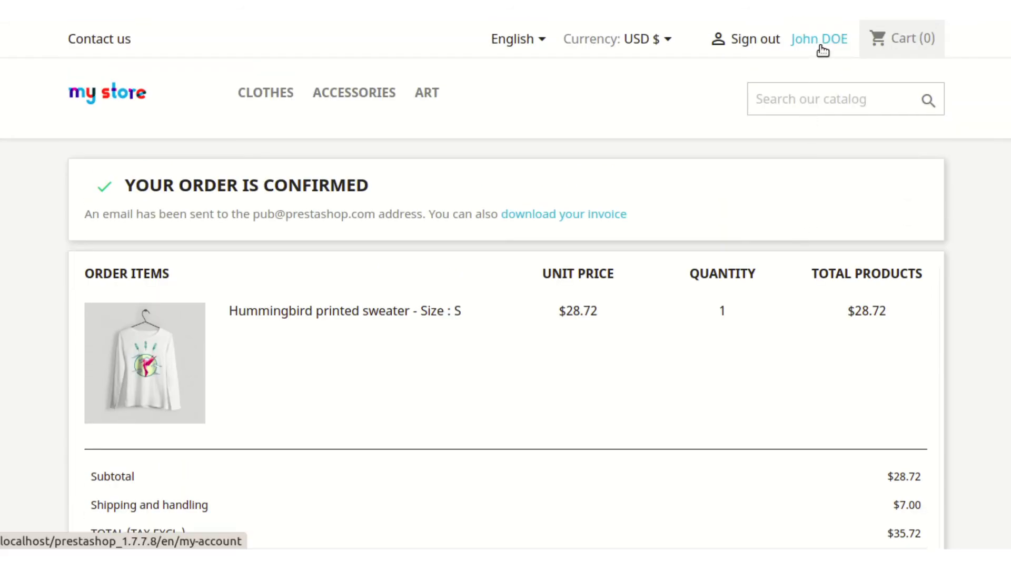
Open the newest order's details from the account's order history and examine its payment method, status, addresses and products
click(821, 47)
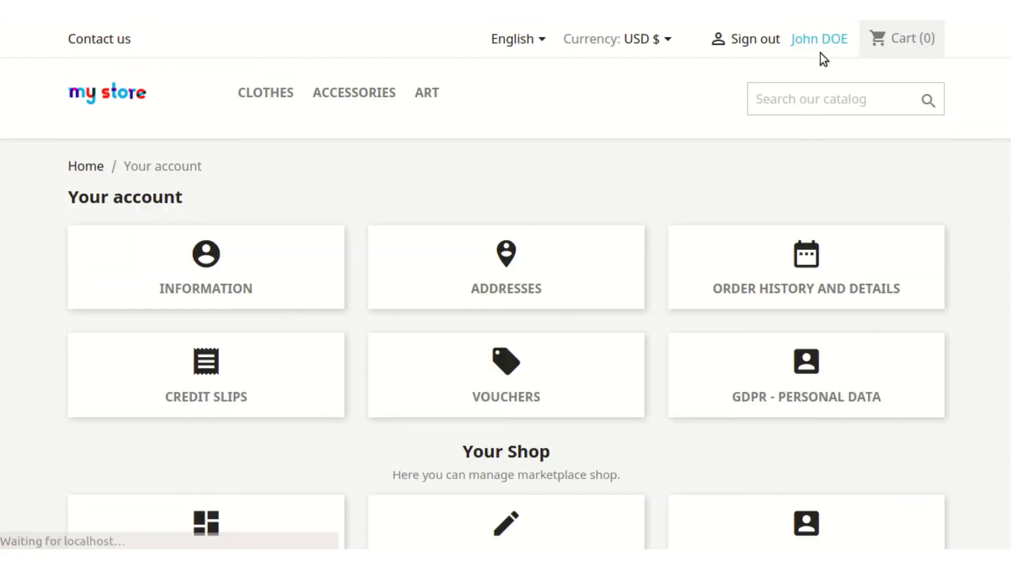
click(839, 252)
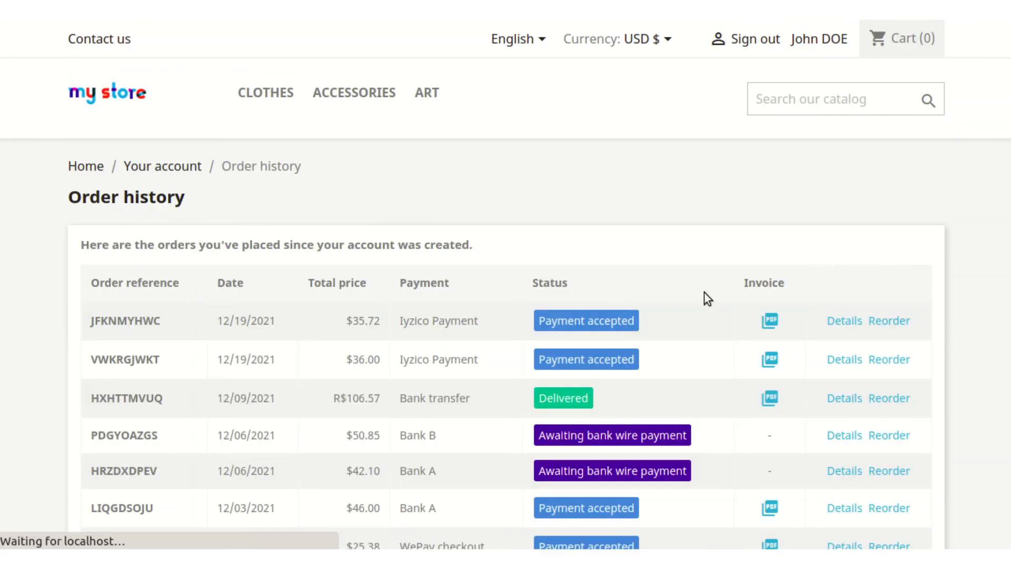
click(849, 322)
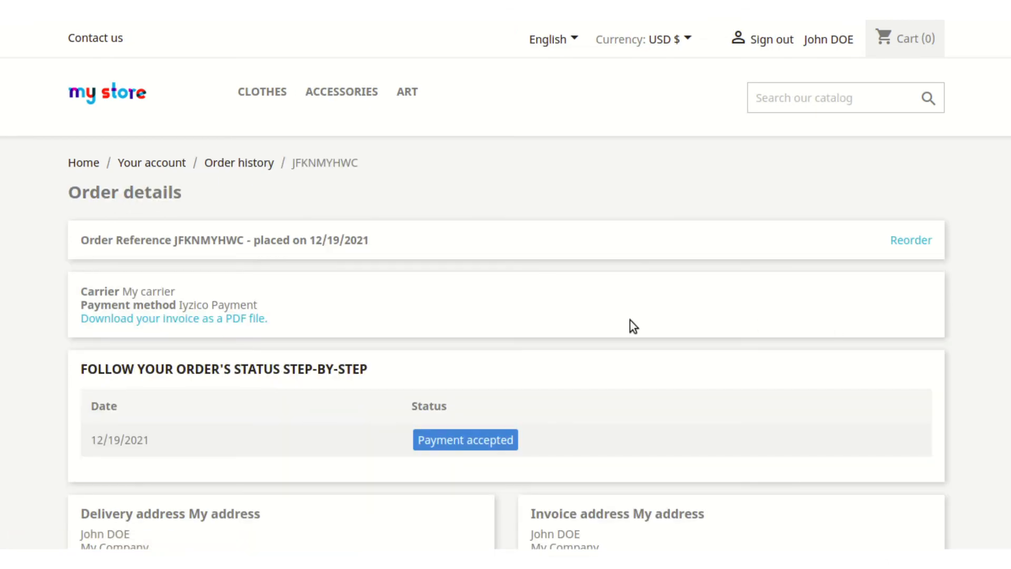
scroll(631, 321, down, 4)
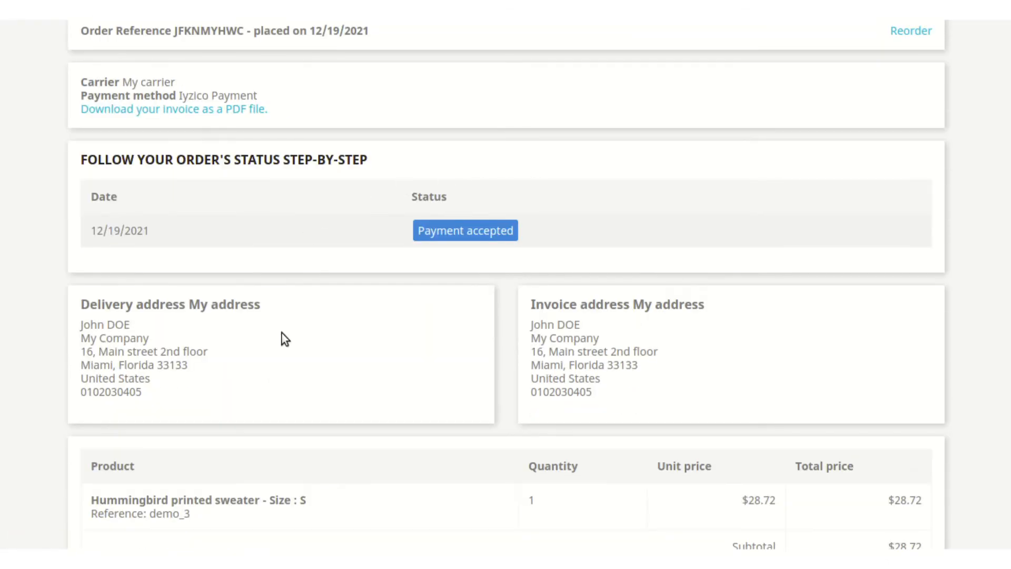
scroll(285, 347, down, 10)
scroll(327, 348, up, 9)
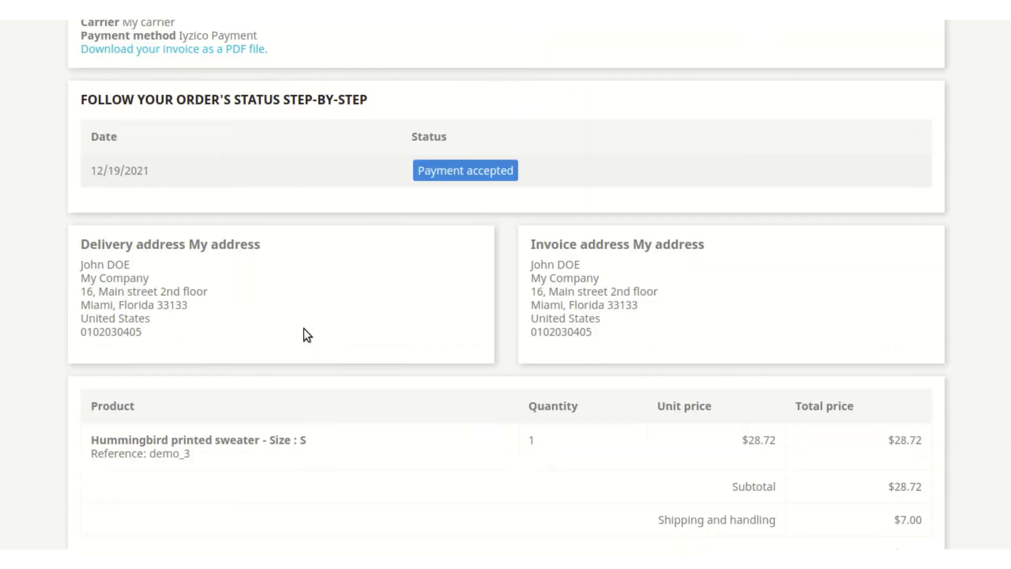
scroll(307, 335, up, 3)
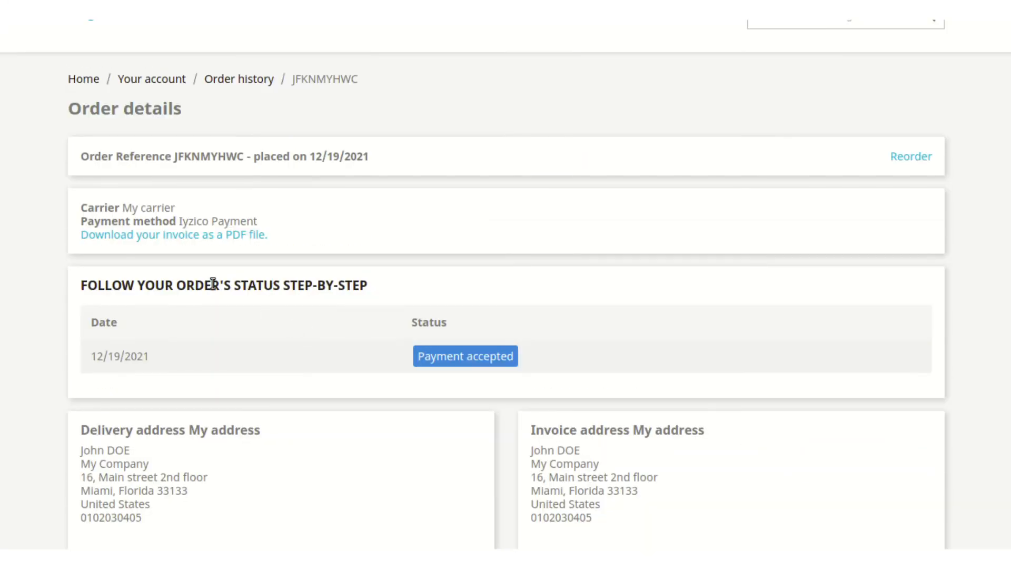
drag(77, 222, 253, 216)
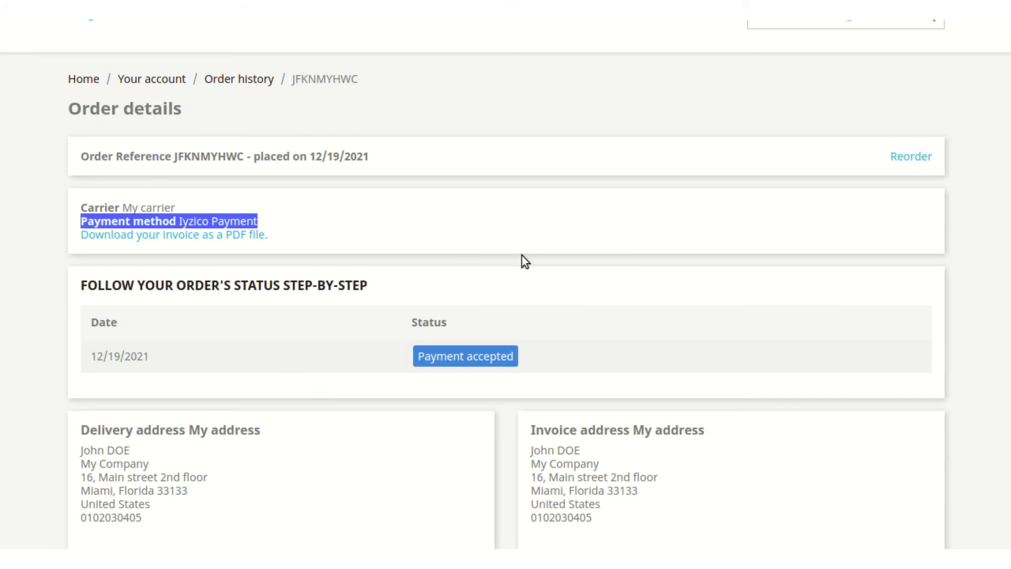
scroll(520, 254, up, 2)
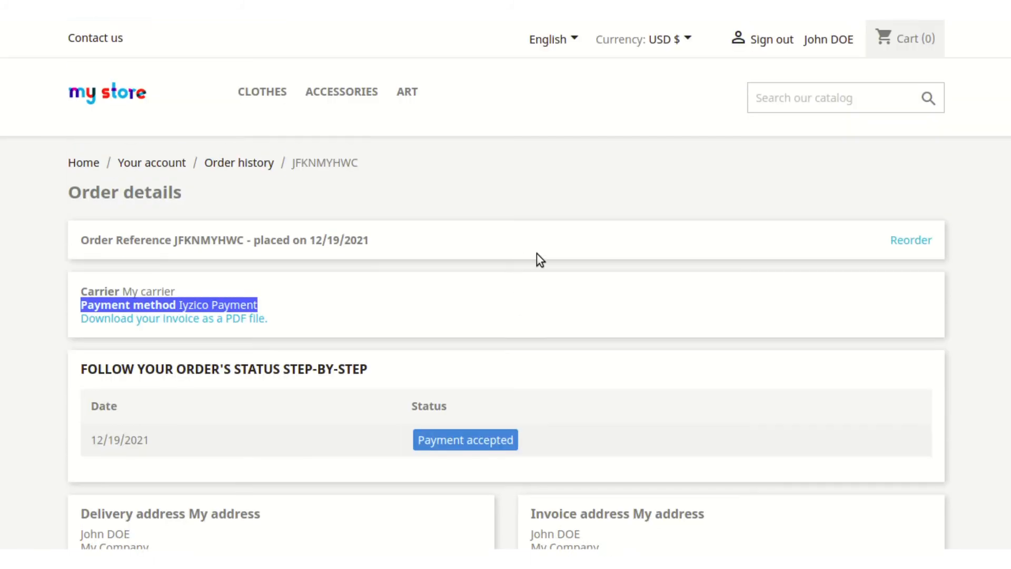
Return to the PrestaShop back office, open the Iyzico Transaction list, and view the order linked to the newest transaction
click(326, 7)
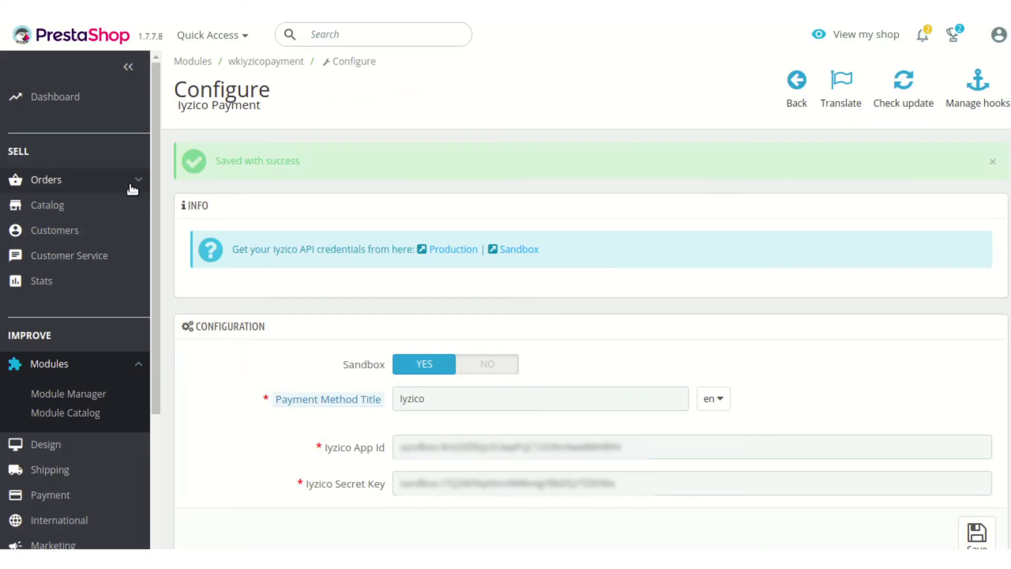
mouse_move(118, 208)
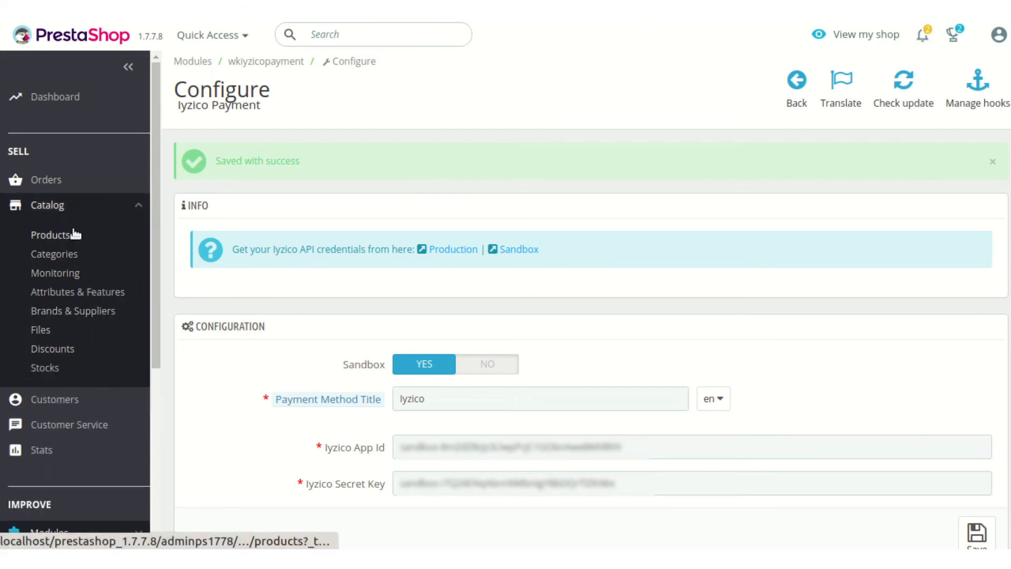
mouse_move(86, 187)
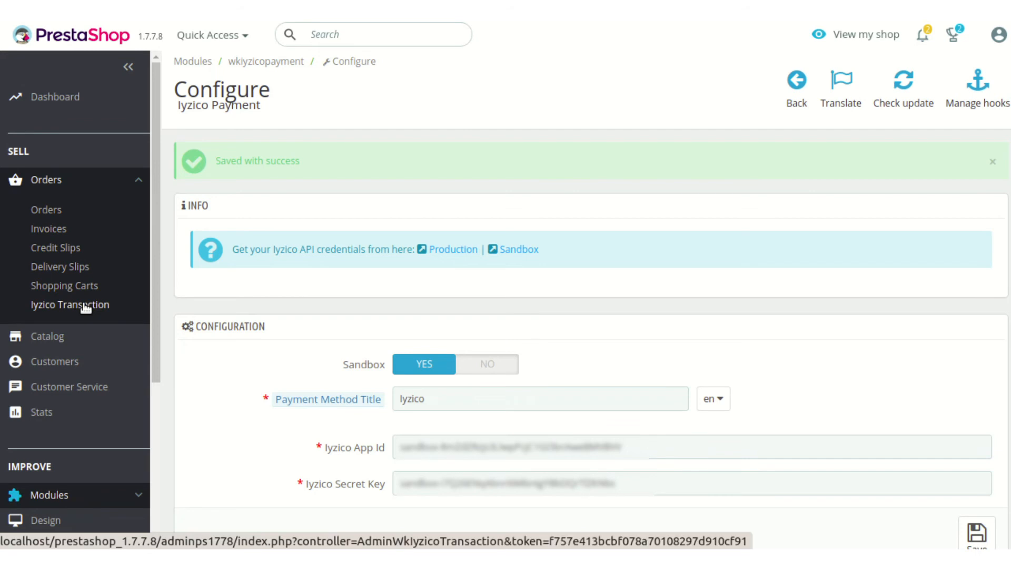
click(84, 305)
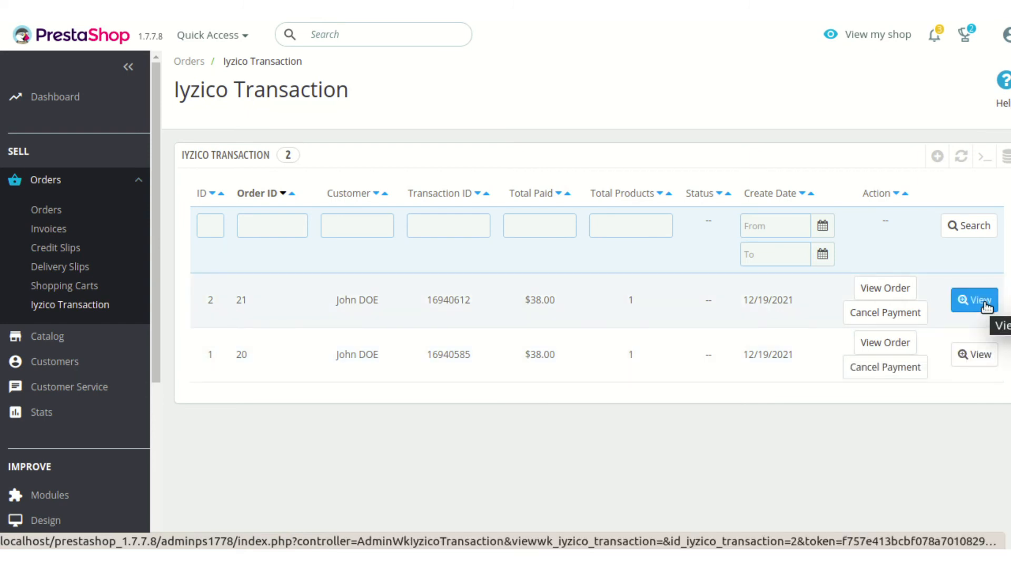
click(894, 291)
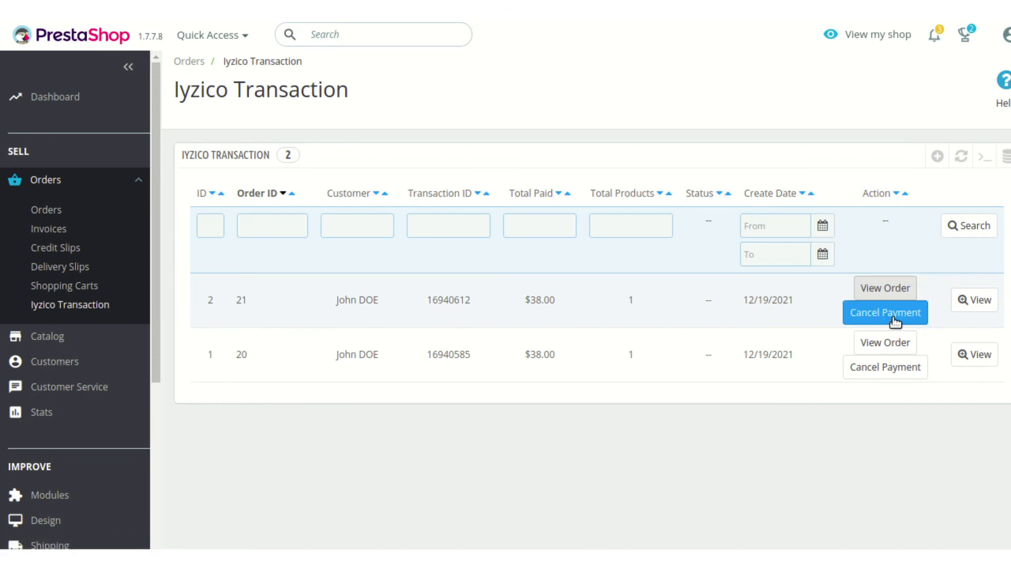
Open the newest Iyzico transaction's product details, refund the Hummingbird printed sweater, and check its refund status
click(989, 306)
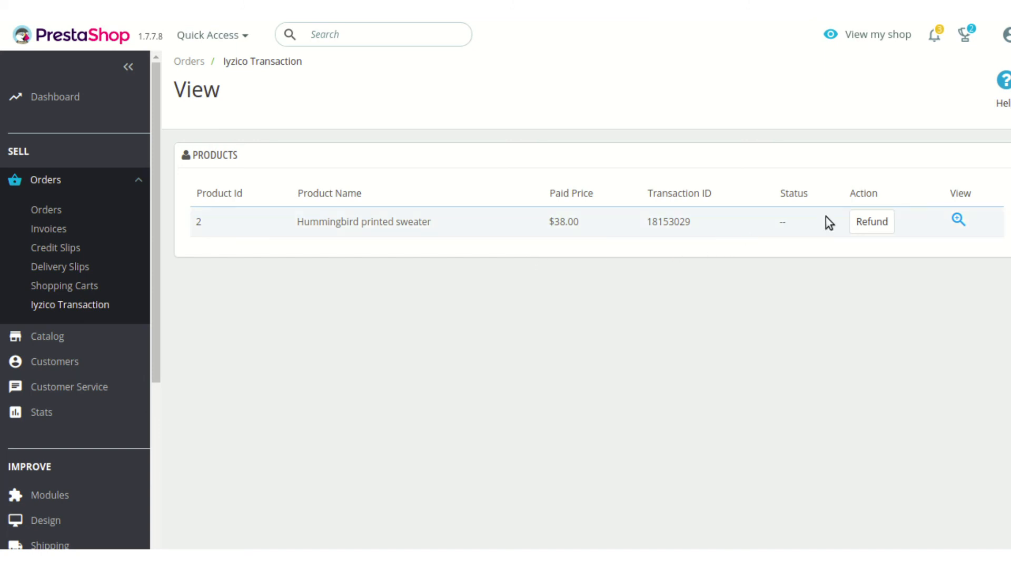
click(881, 223)
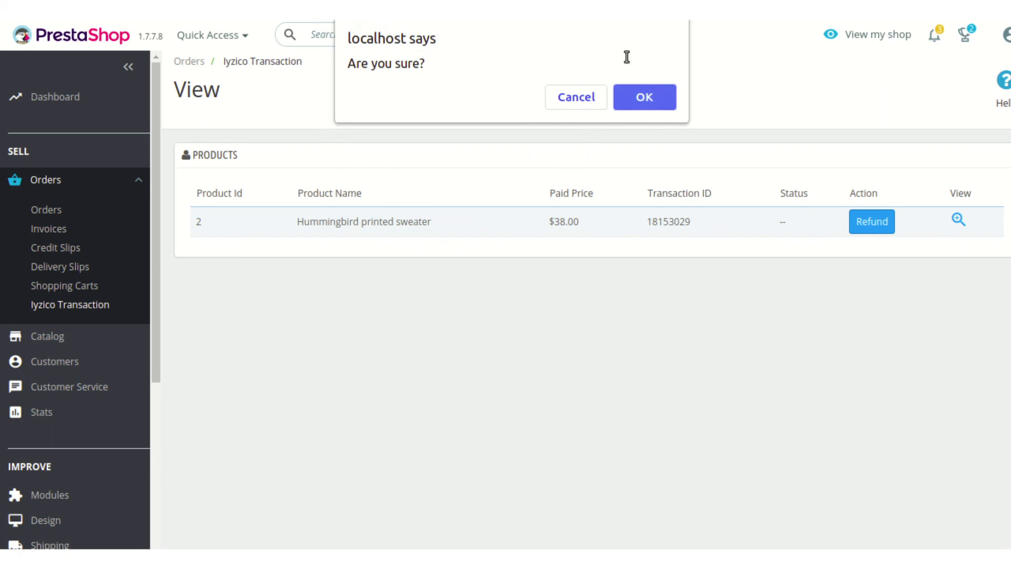
click(656, 98)
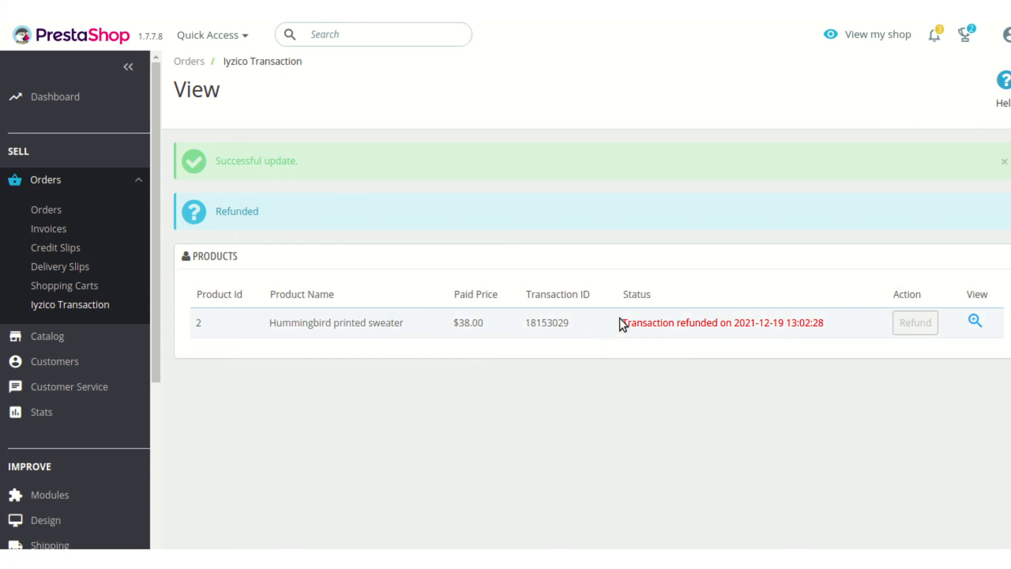
drag(621, 321, 828, 321)
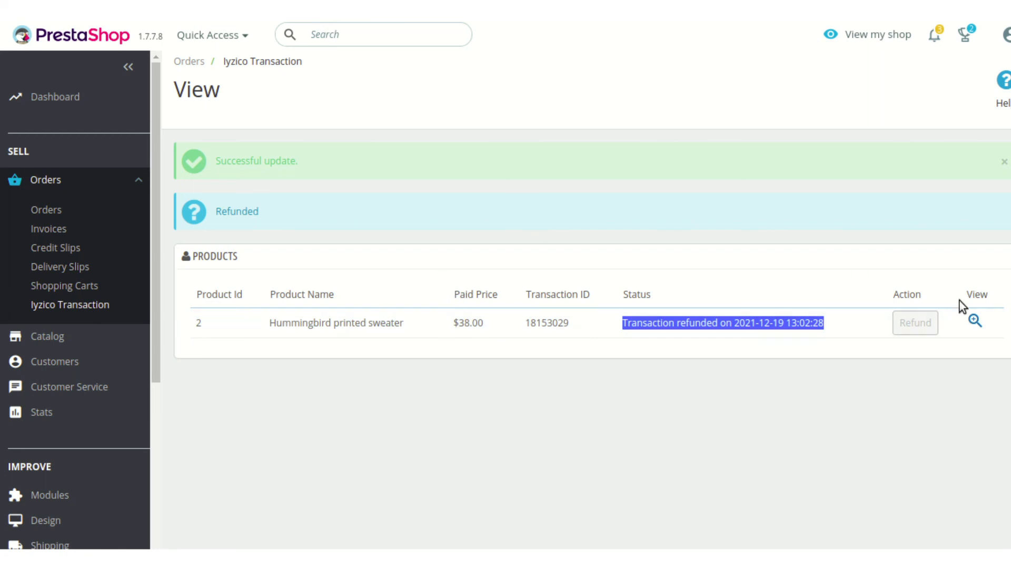
View the refunded sweater's catalog product page from the transaction details, and return to the Iyzico Transaction list
click(975, 322)
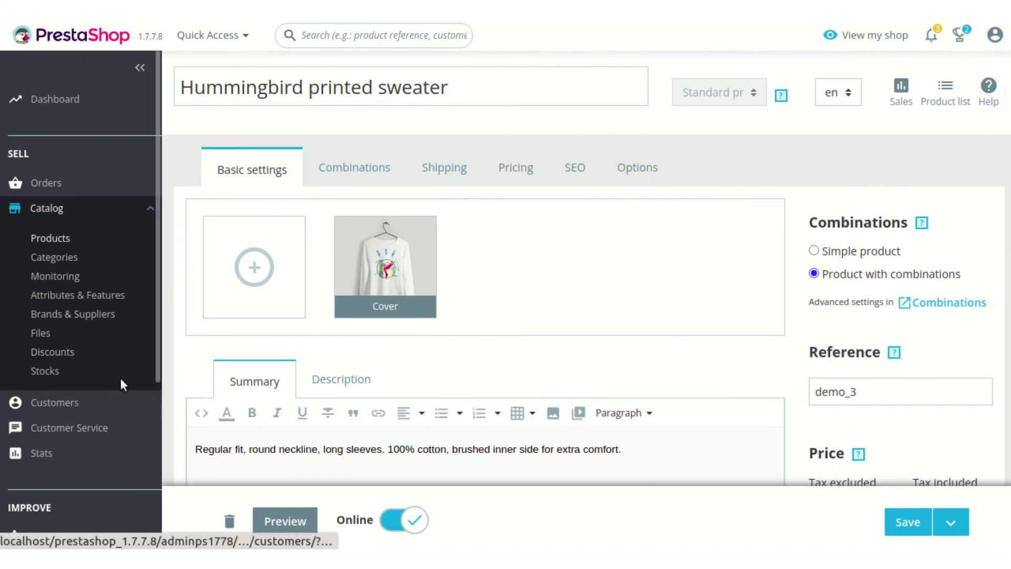
mouse_move(118, 184)
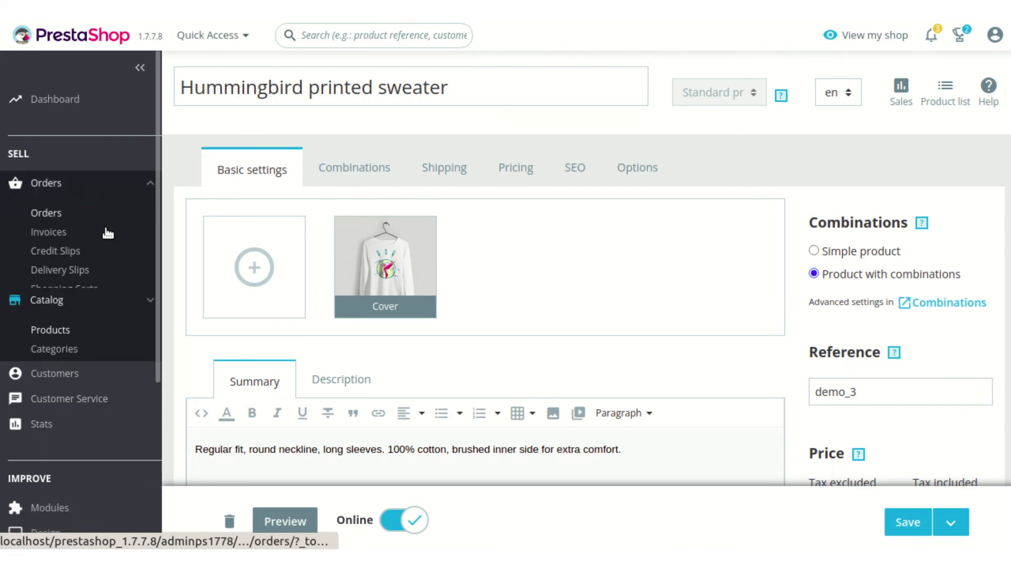
click(74, 309)
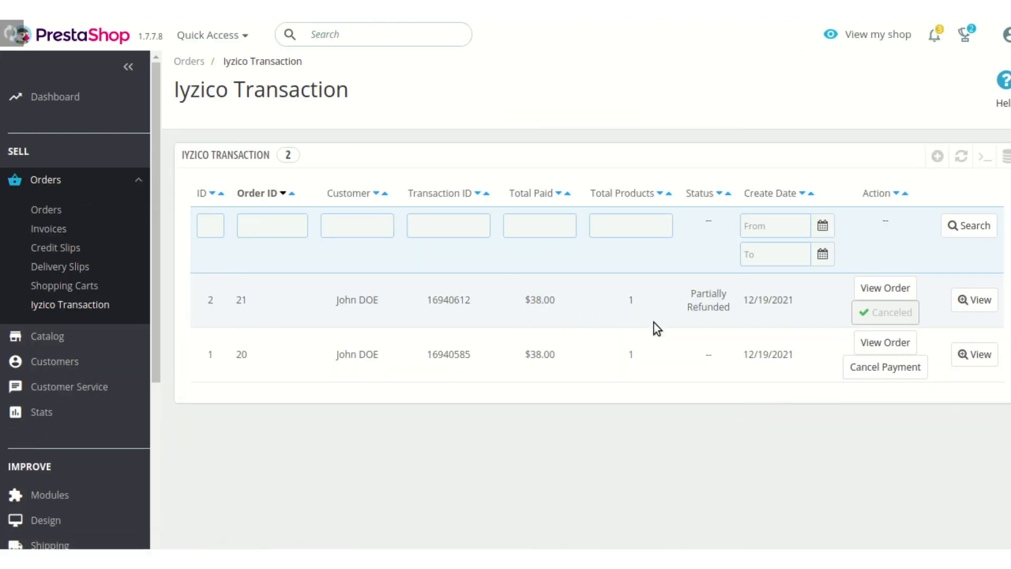
Review the newest transaction's product refund status, check the store's orders list, and return to the Iyzico Transaction list
click(984, 309)
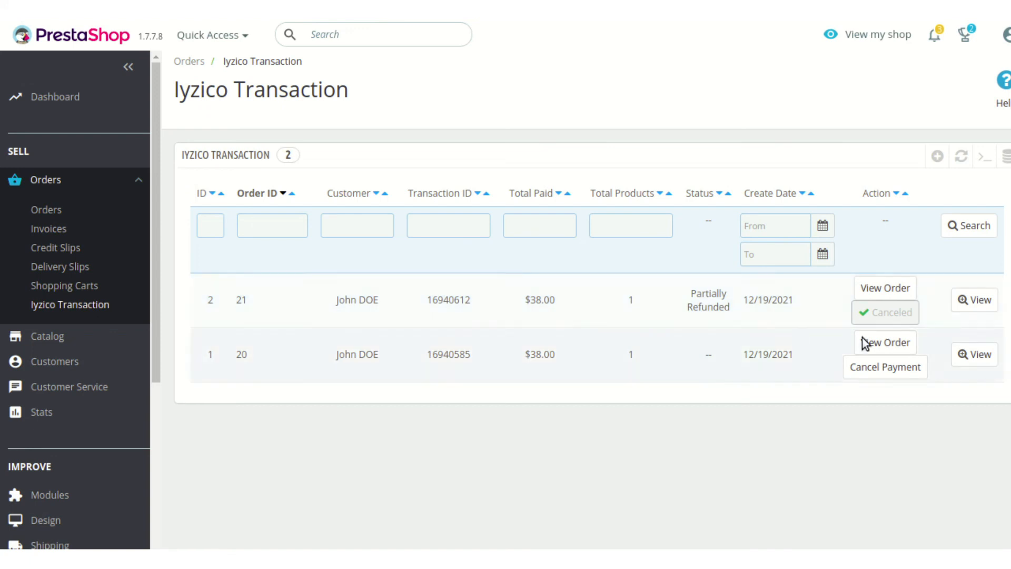
click(980, 307)
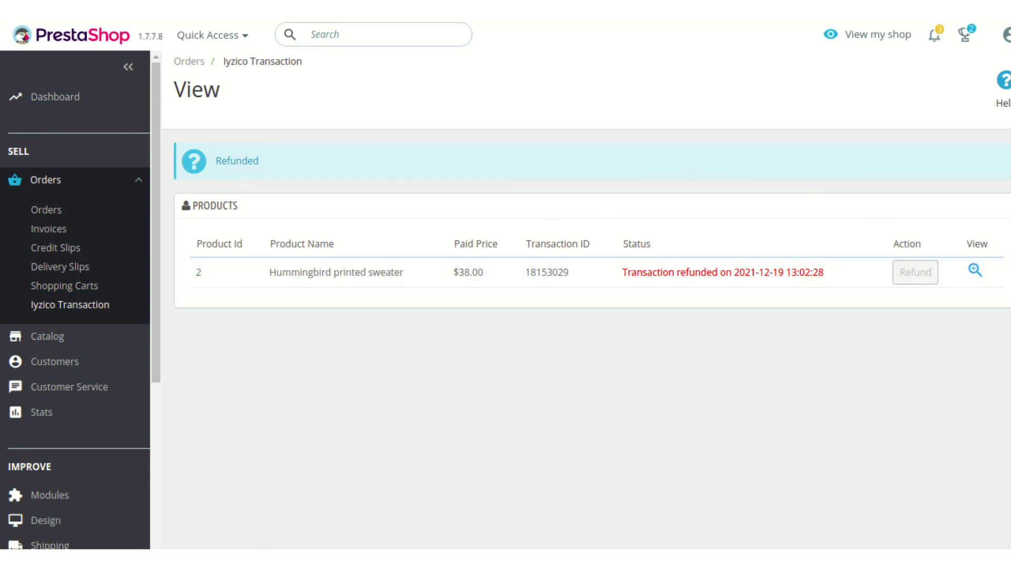
key(alt+Left)
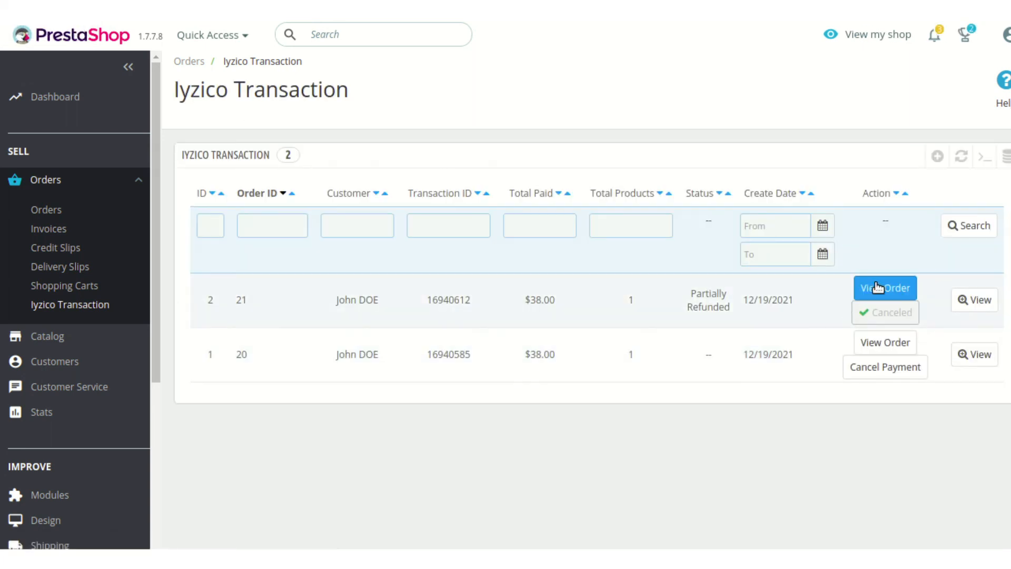
click(872, 289)
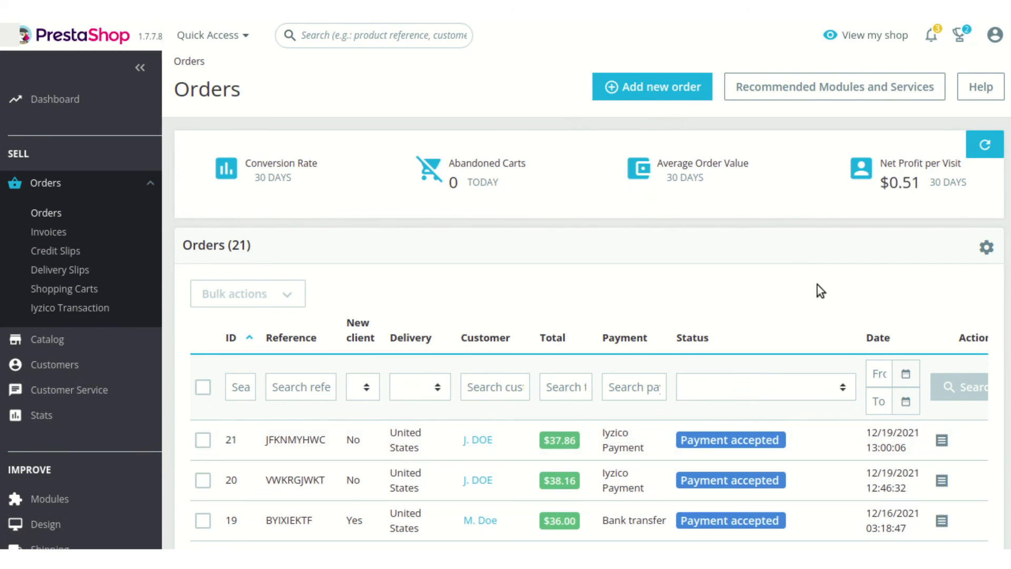
click(69, 308)
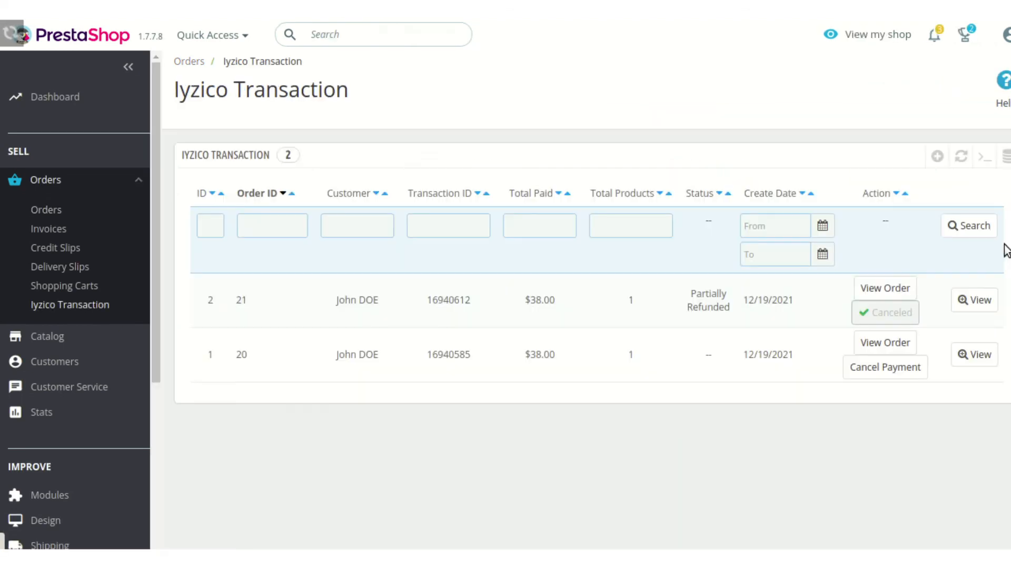